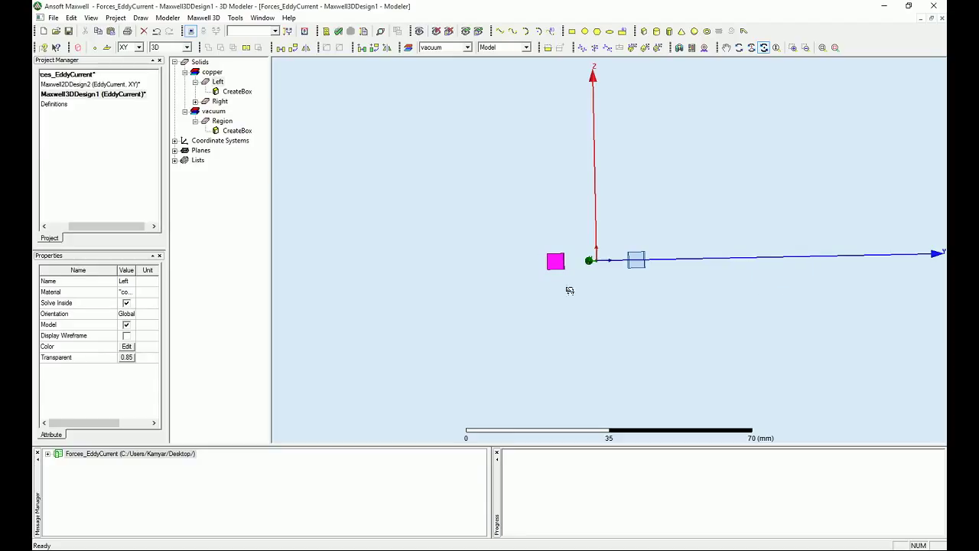
- Switch to face selection and assign a 1 A current excitation named Left_Current to the front end face of the Left conductor
right_click(718, 212)
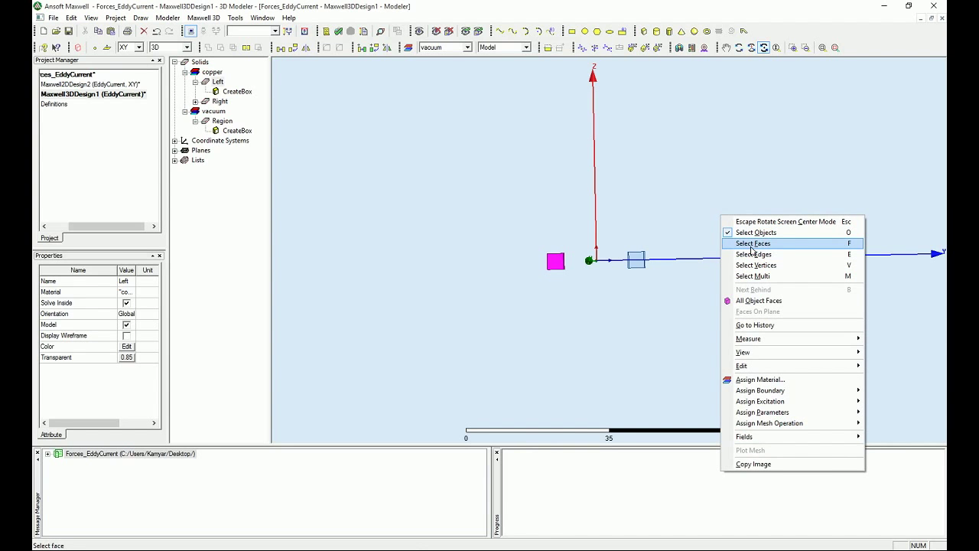
left_click(834, 243)
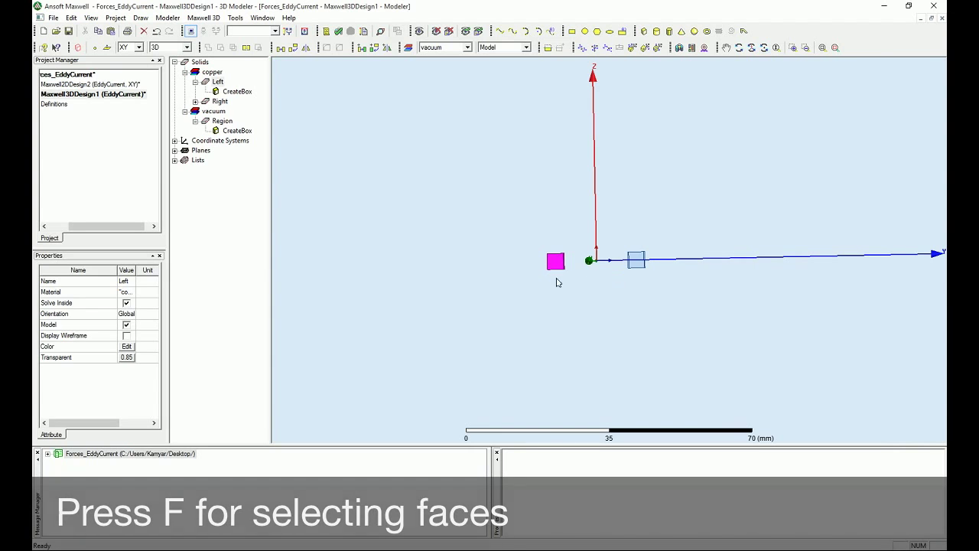
left_click(554, 264)
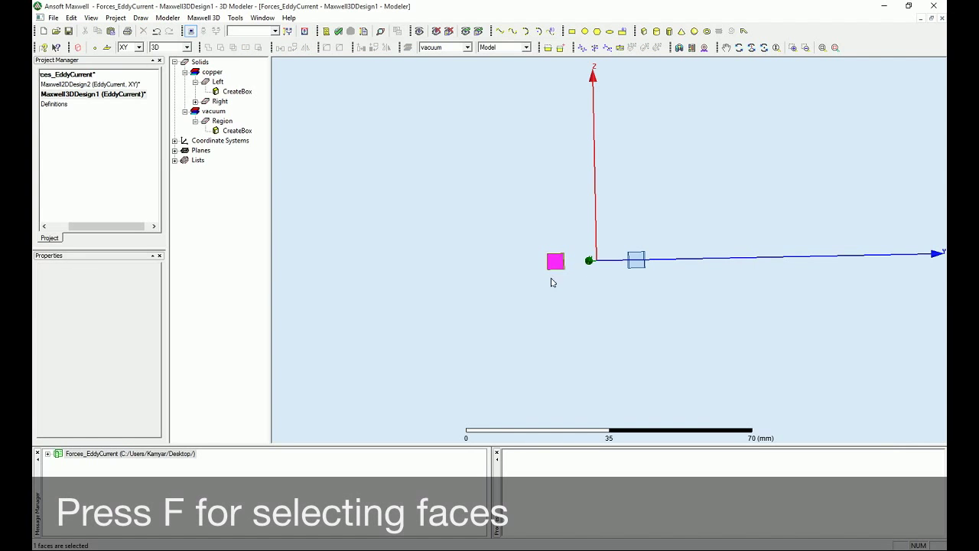
left_click(764, 47)
left_click_drag(661, 175, 665, 182)
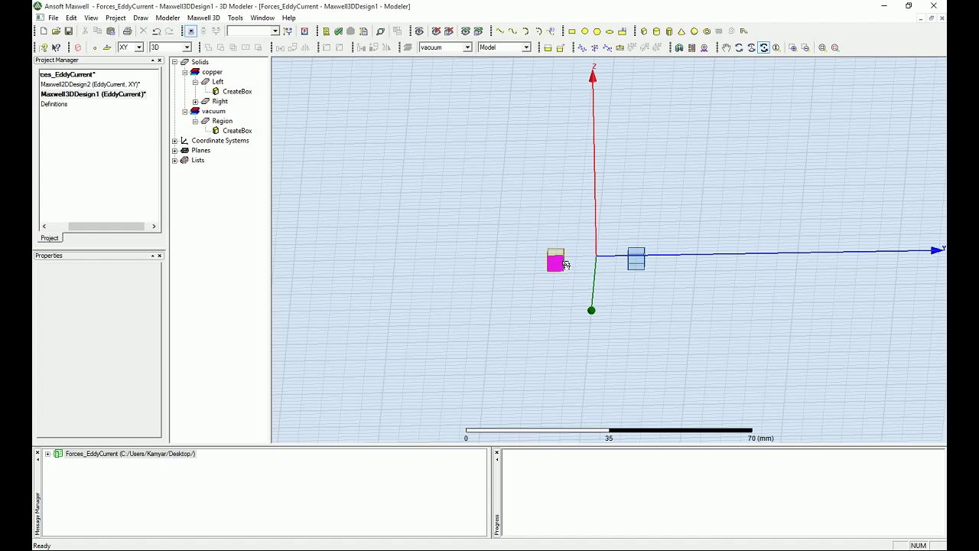
right_click(556, 265)
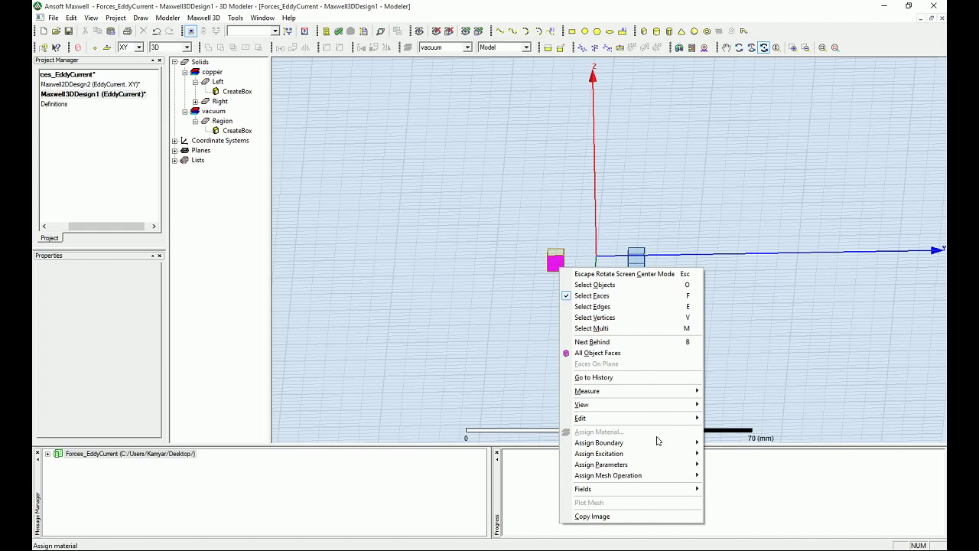
mouse_move(665, 455)
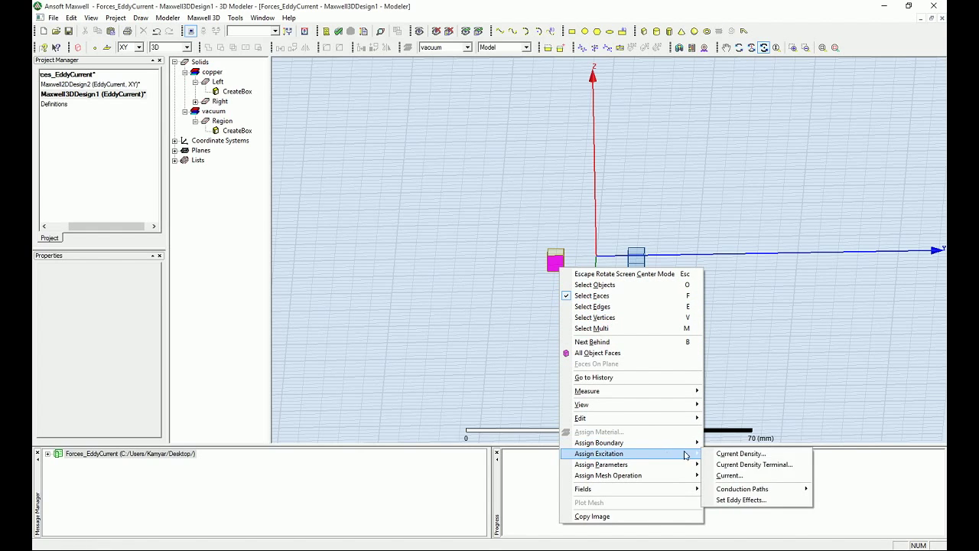
left_click(730, 475)
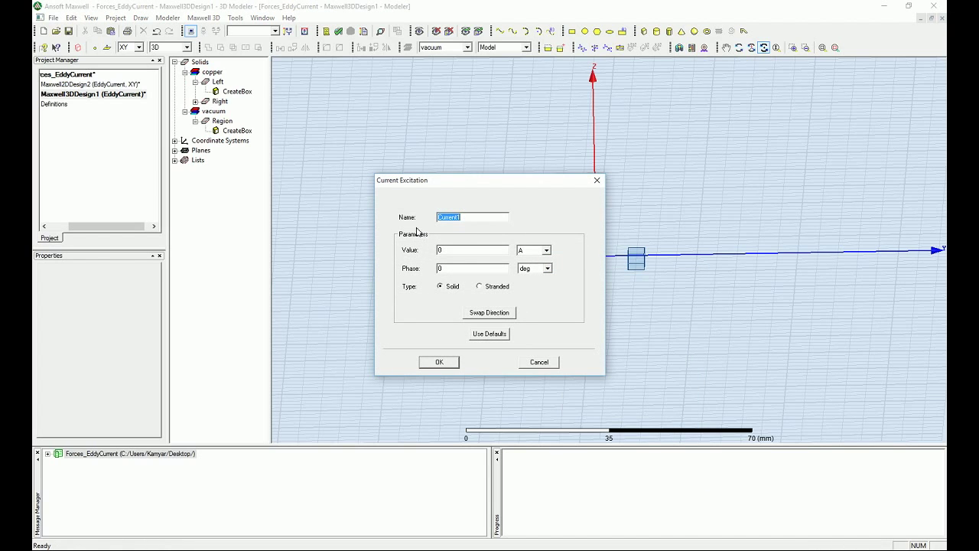
type("Left_Current")
key("Tab")
type("1")
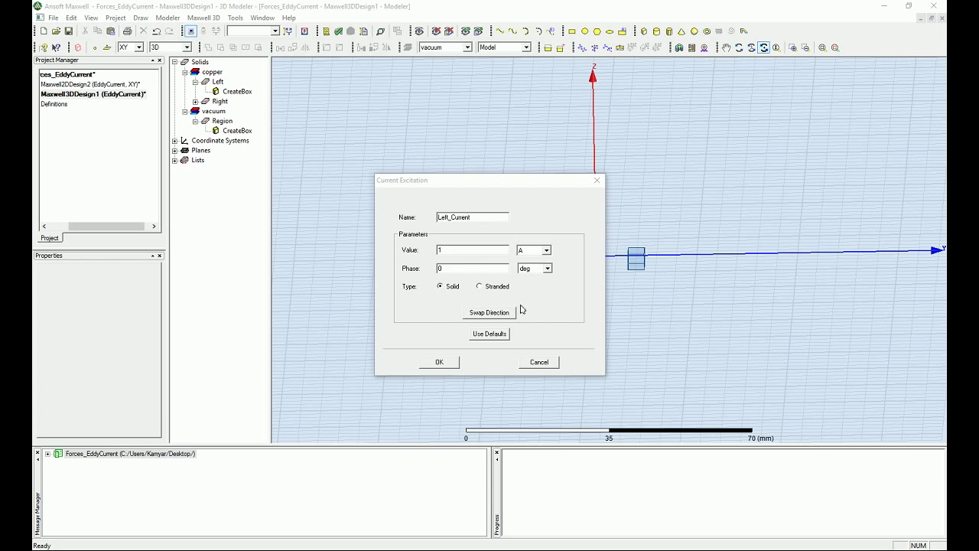
left_click(437, 362)
- Assign a current excitation named Right_Current to the Right conductor's front end face, with 1 A, 60 deg phase and swapped direction
left_click(636, 265)
right_click(636, 265)
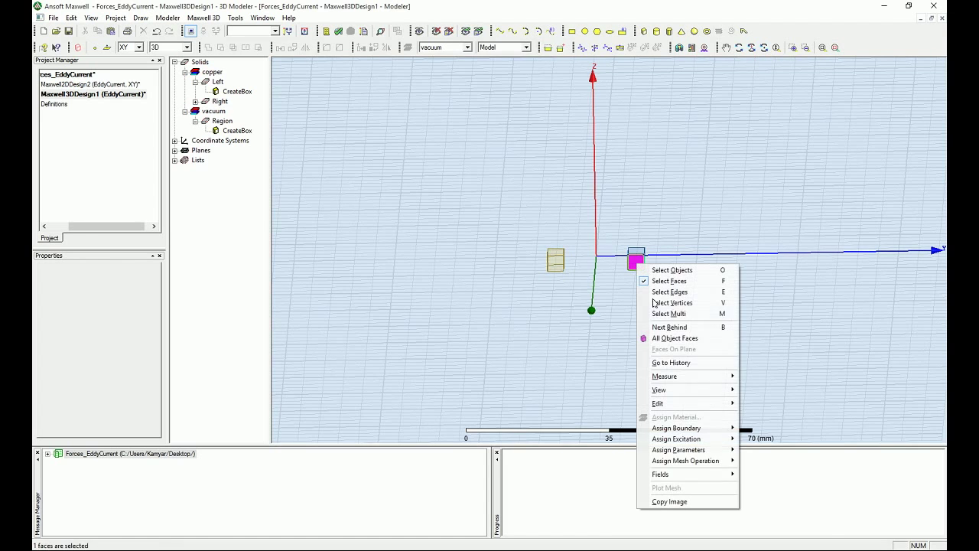
mouse_move(676, 438)
left_click(764, 460)
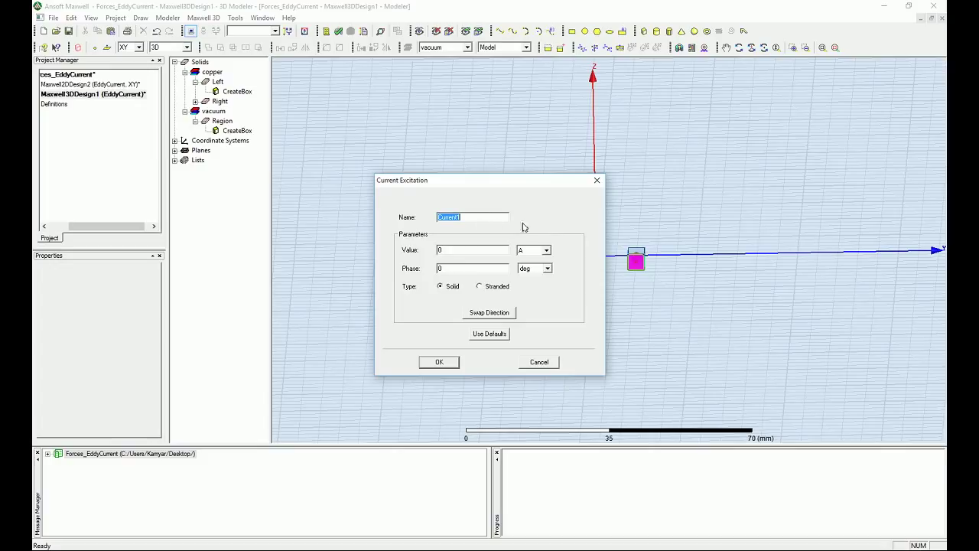
type("Right_Current")
double_click(453, 250)
type("1")
key("Tab")
type("60")
left_click(480, 311)
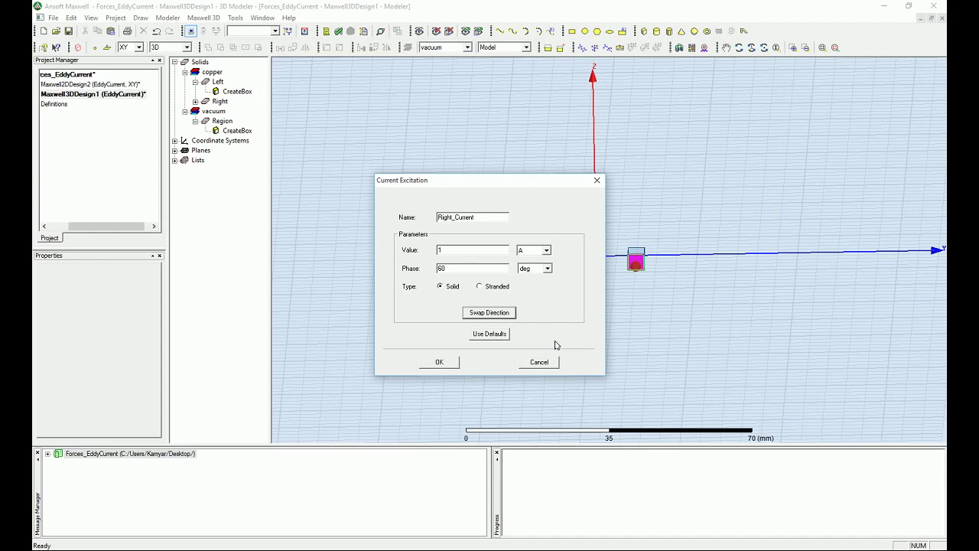
left_click(432, 362)
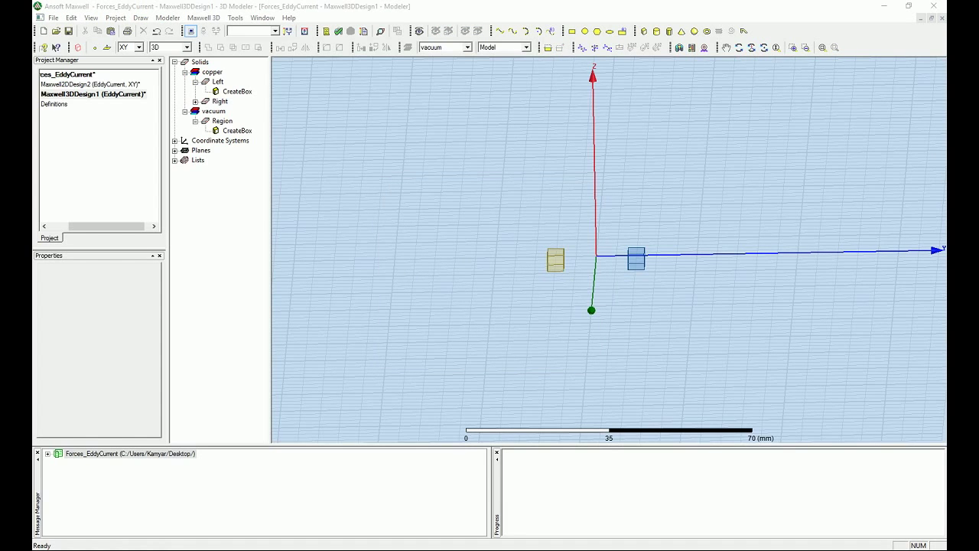
- Change the direction of the Right_Current excitation in Maxwell3DDesign1 to Point into terminal
scroll(778, 226, "down", 4)
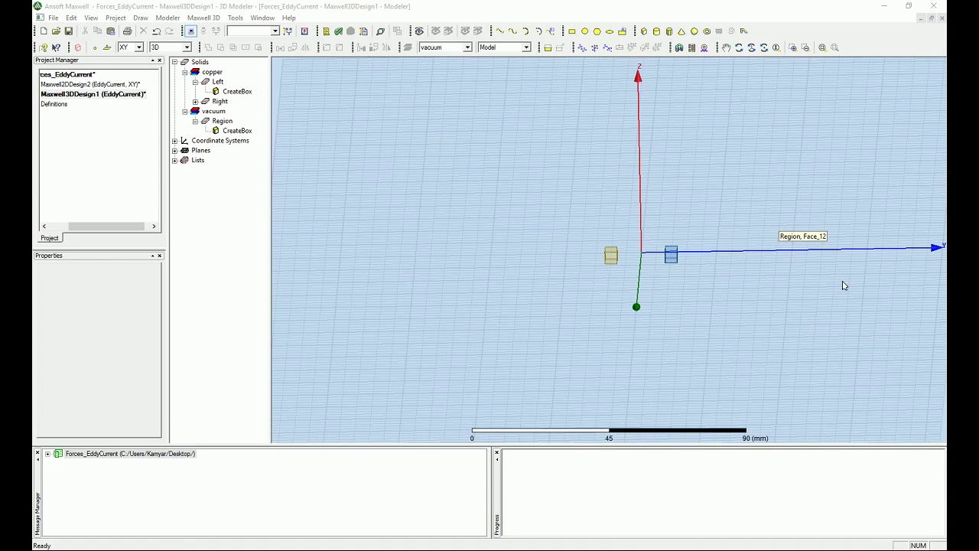
scroll(843, 286, "down", 1)
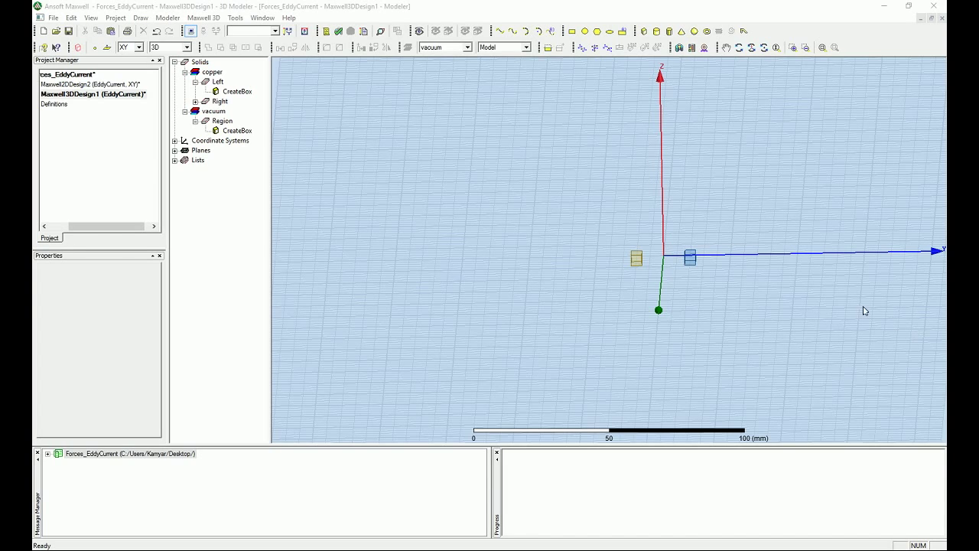
left_click(686, 264)
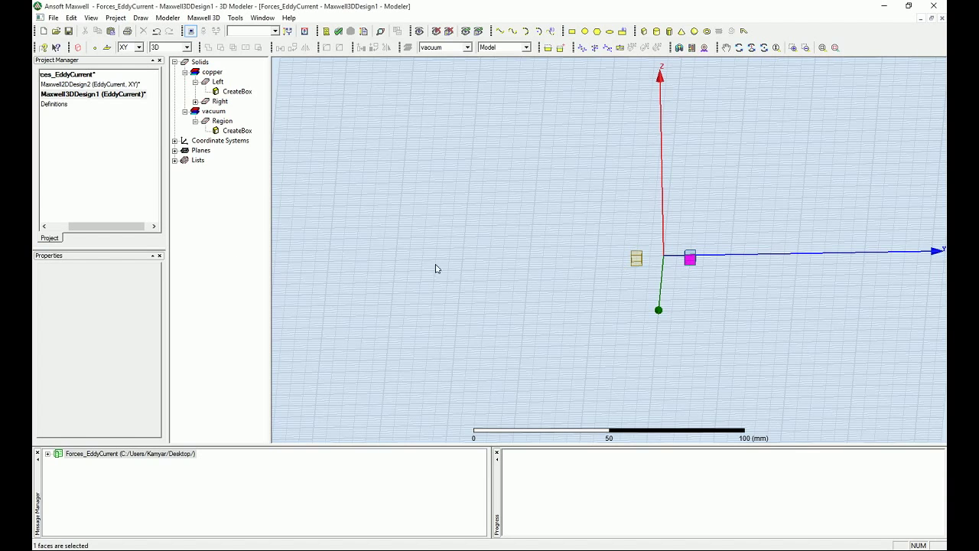
left_click(55, 241)
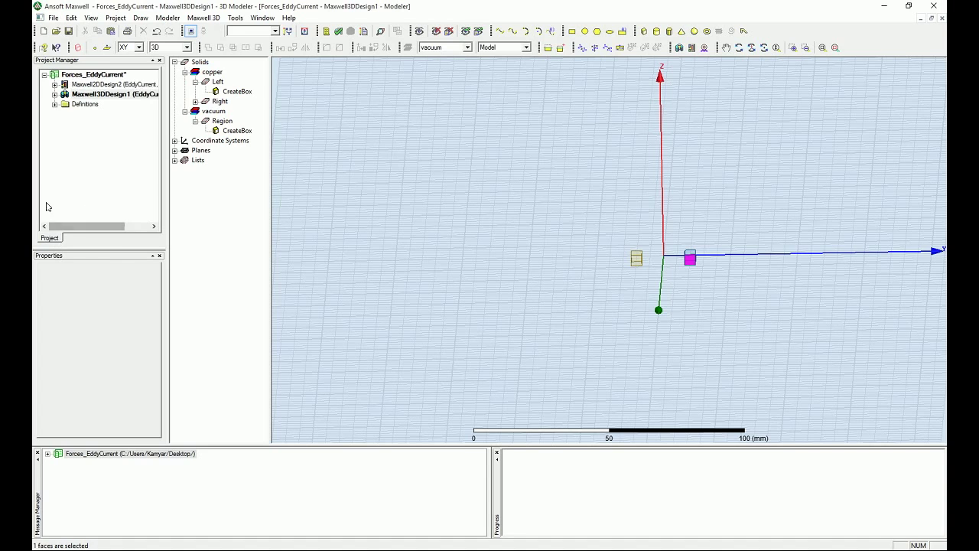
double_click(58, 98)
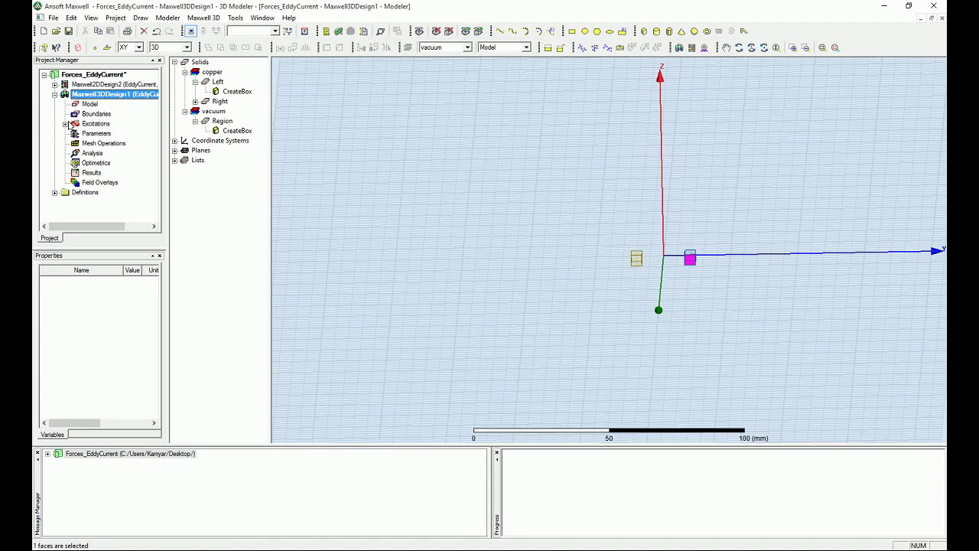
left_click(65, 123)
left_click(108, 134)
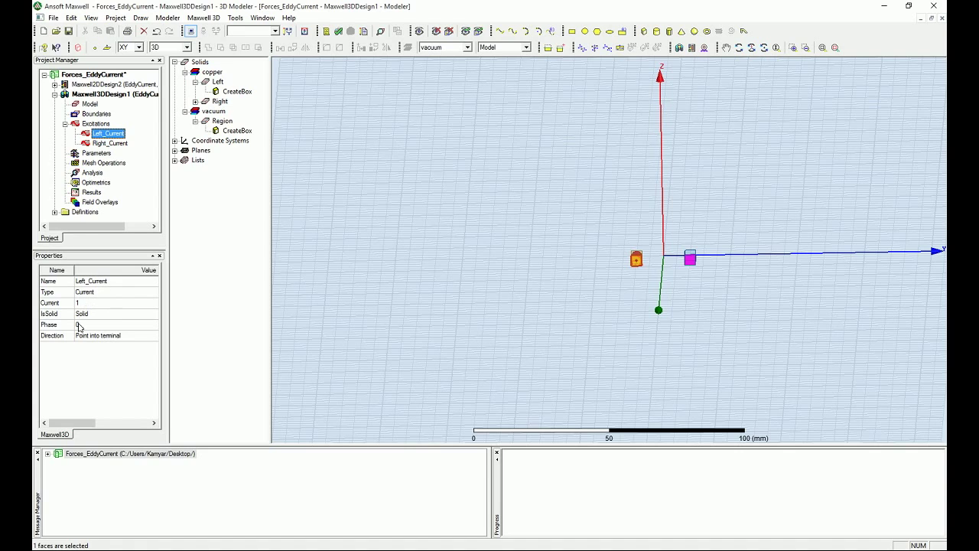
left_click(111, 143)
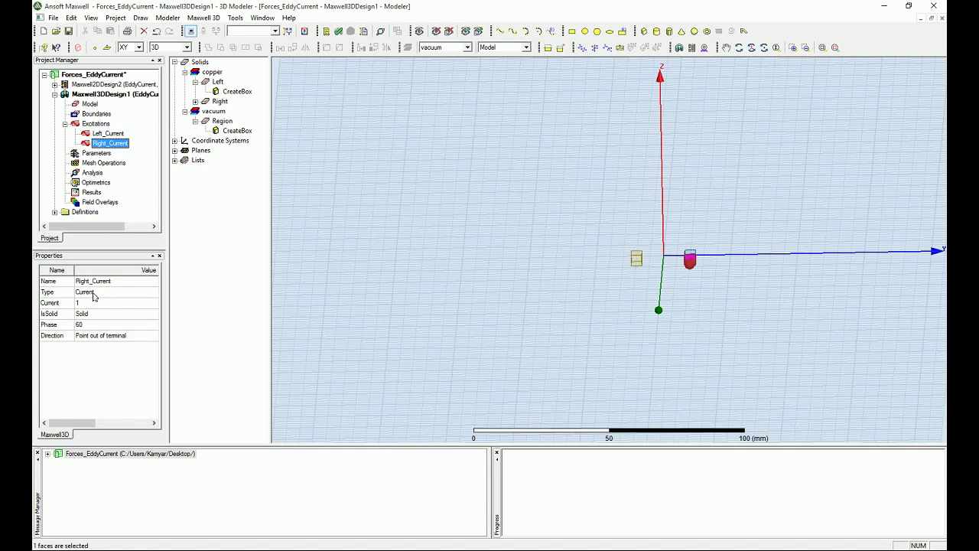
left_click(104, 336)
left_click(106, 346)
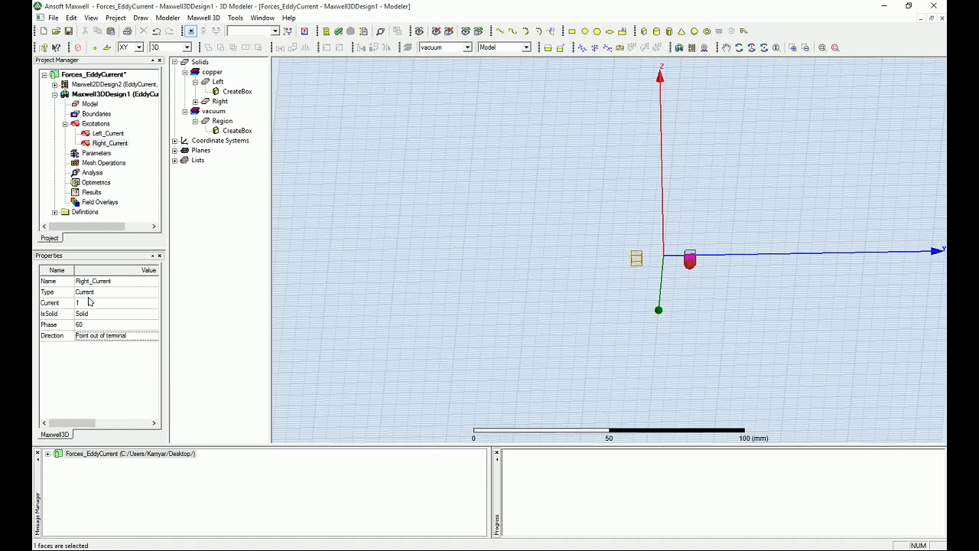
left_click(104, 339)
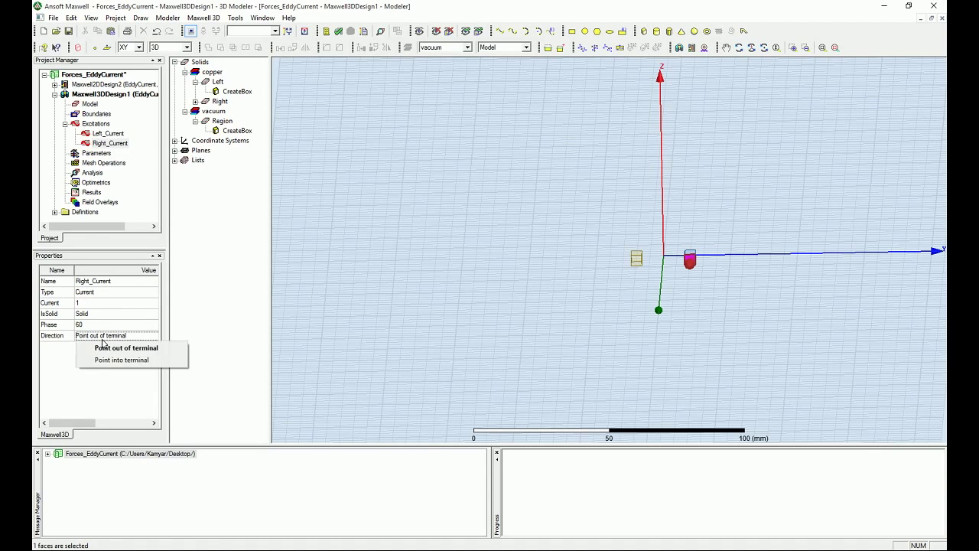
left_click(106, 359)
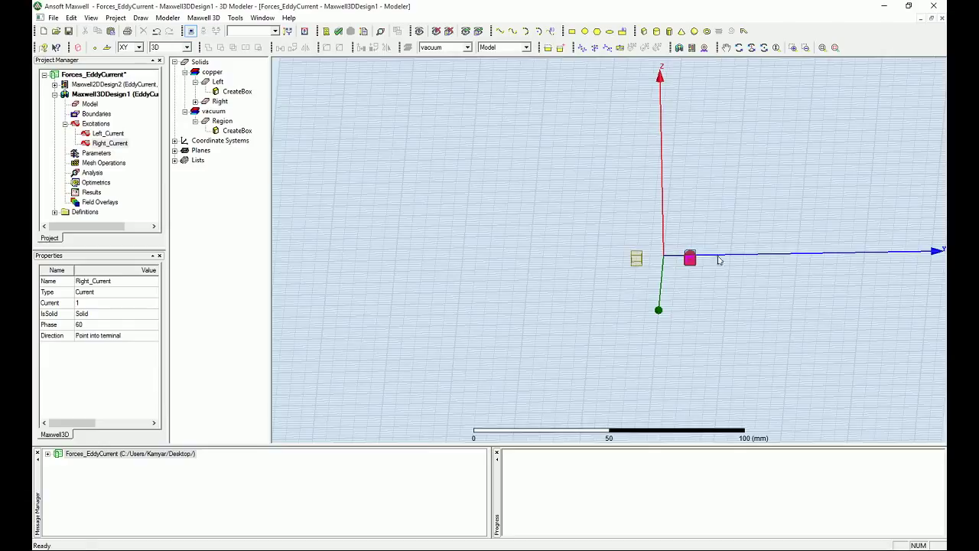
- Examine the Left_Current excitation's arrow on the Left conductor from the opposite side of the model
left_click(721, 92)
left_click(775, 47)
left_click(763, 48)
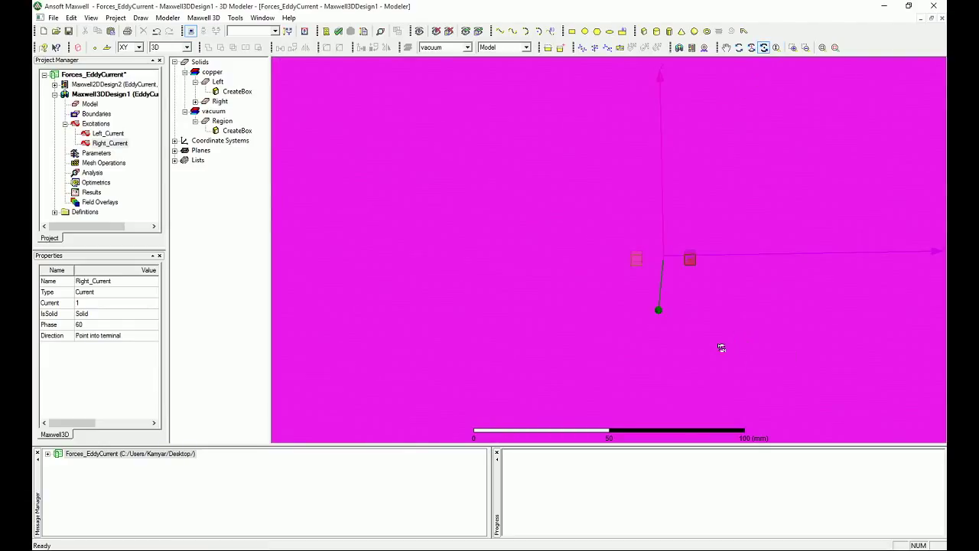
left_click_drag(711, 277, 583, 290)
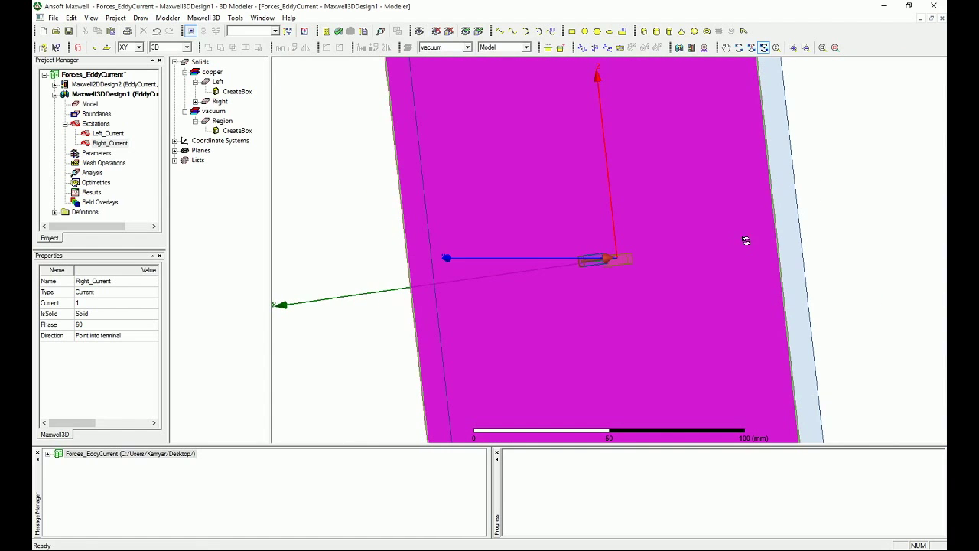
left_click(796, 225)
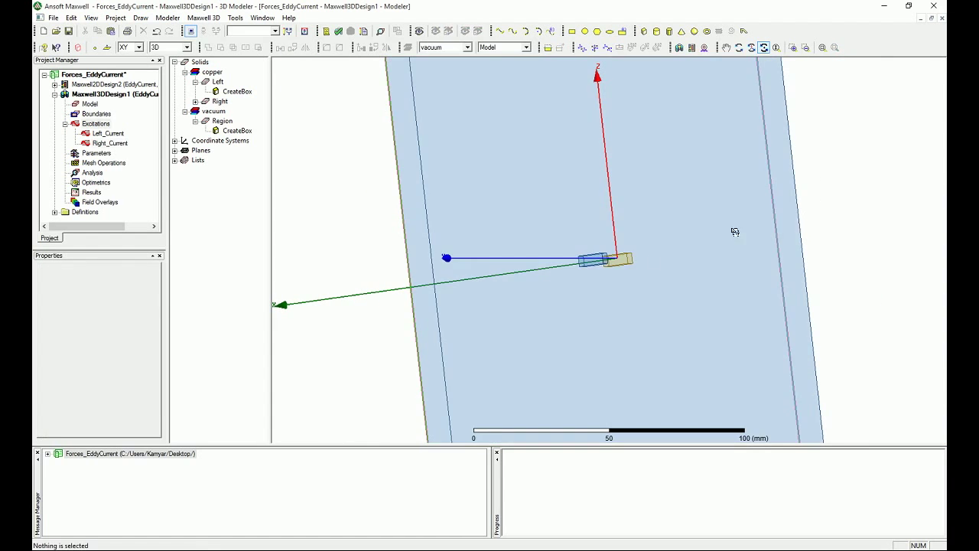
left_click(108, 133)
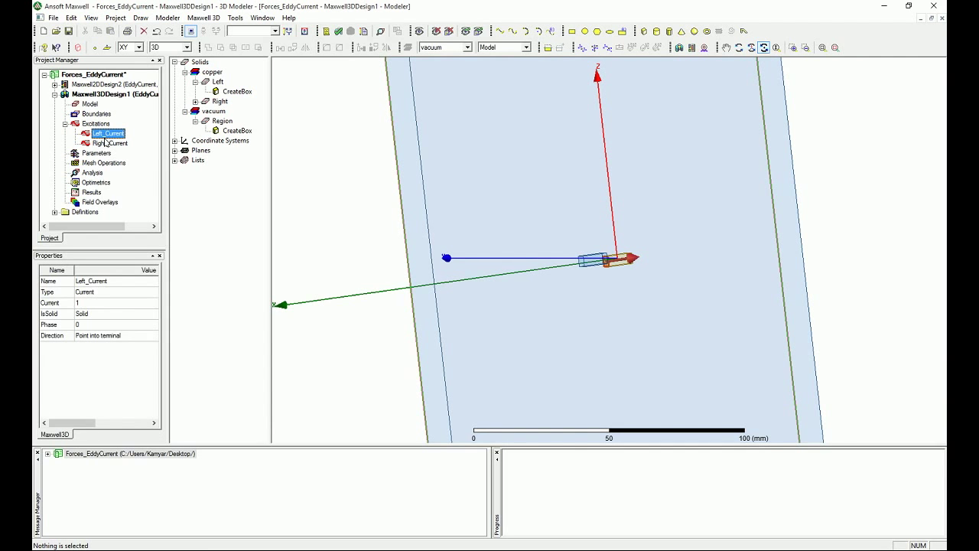
left_click_drag(652, 222, 640, 266)
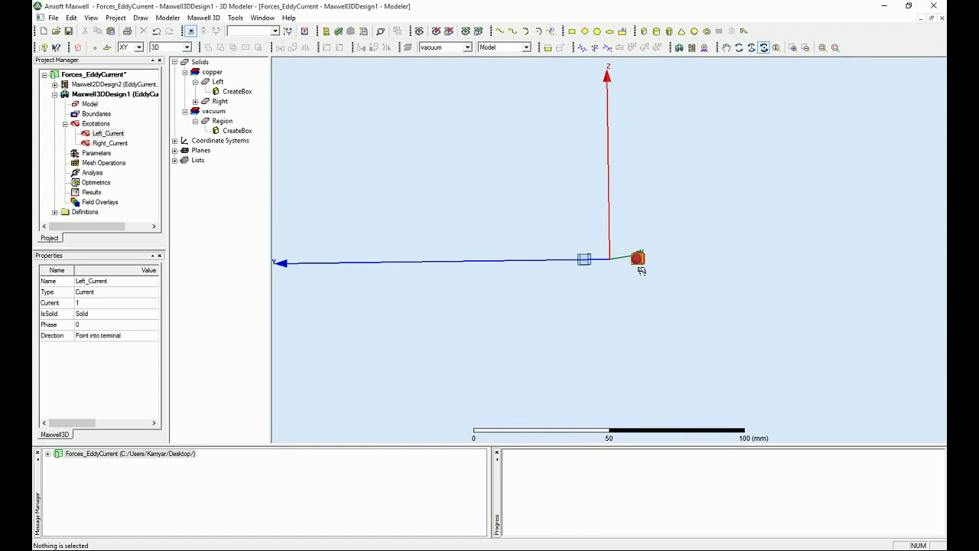
key("Escape")
scroll(646, 262, "up", 1)
scroll(646, 263, "up", 3)
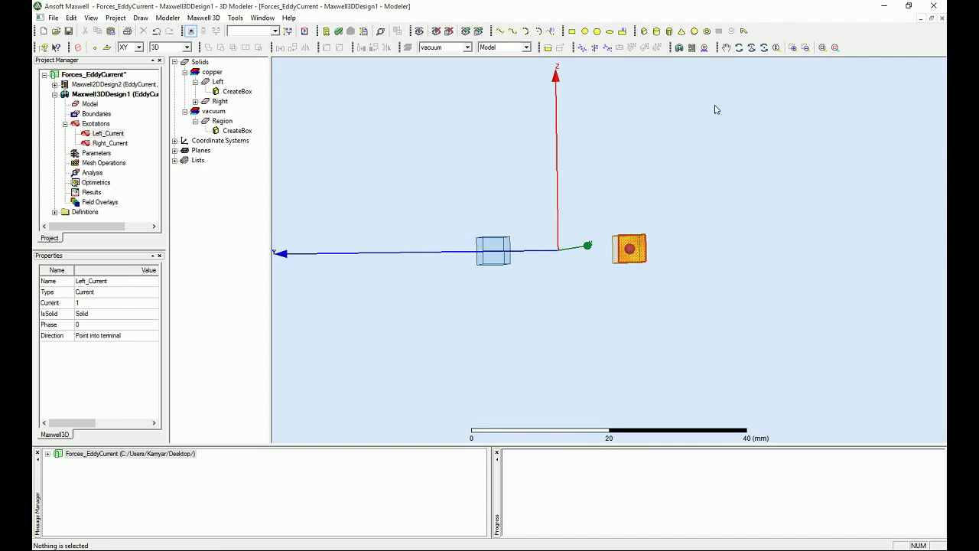
- Assign a 1 A current excitation named Curemt_left_out to the Left conductor's opposite end face, swap its direction to point outward, and check it against Left_Current
left_click(763, 47)
left_click_drag(694, 182, 703, 204)
key("f")
left_click(639, 268)
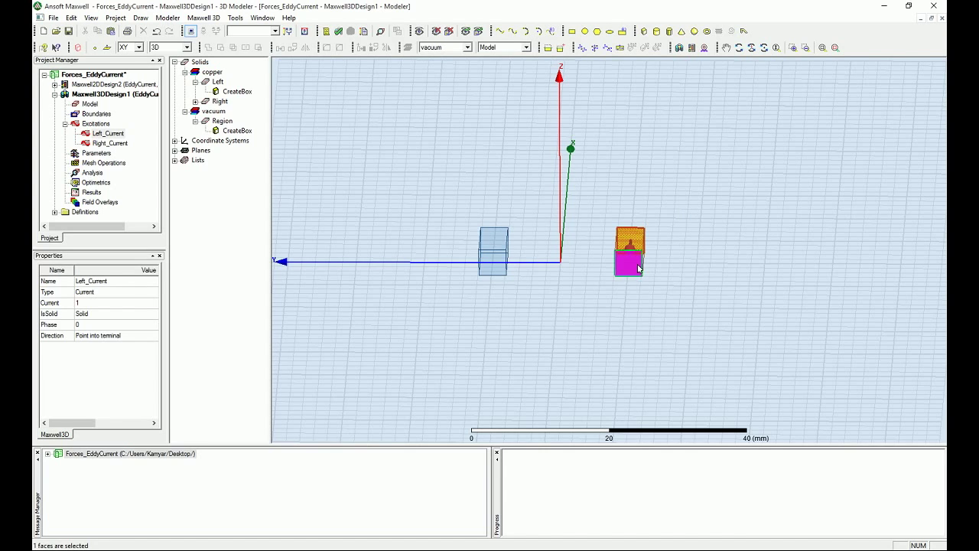
right_click(639, 268)
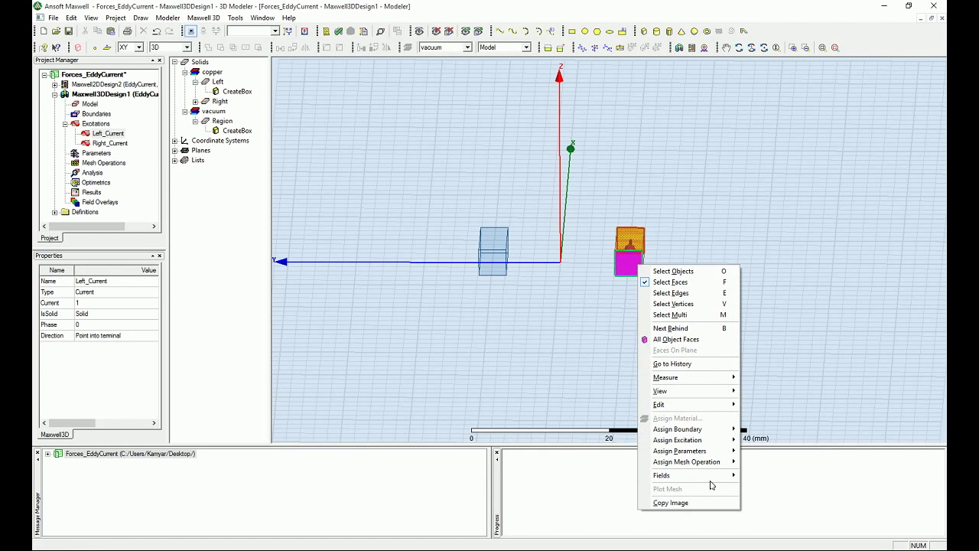
mouse_move(710, 440)
left_click(777, 465)
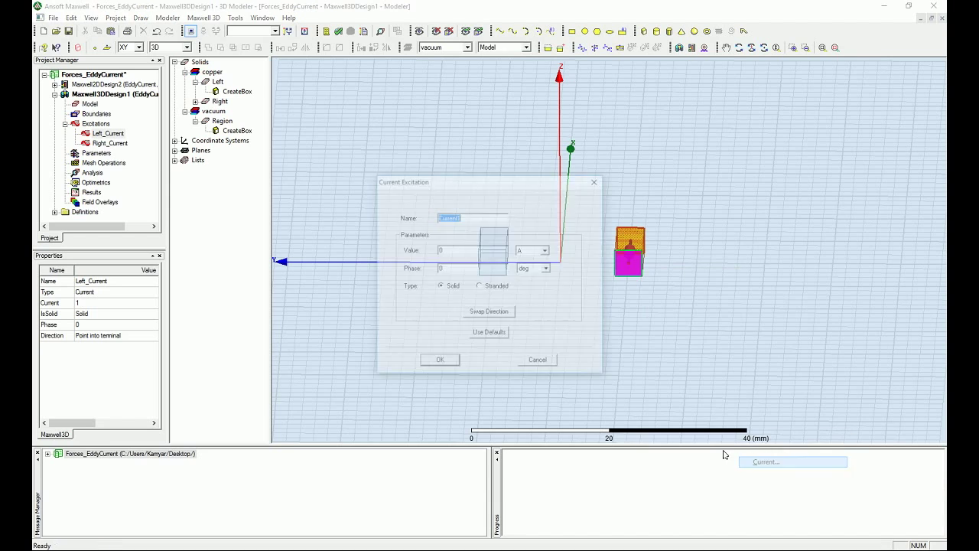
type("Current_")
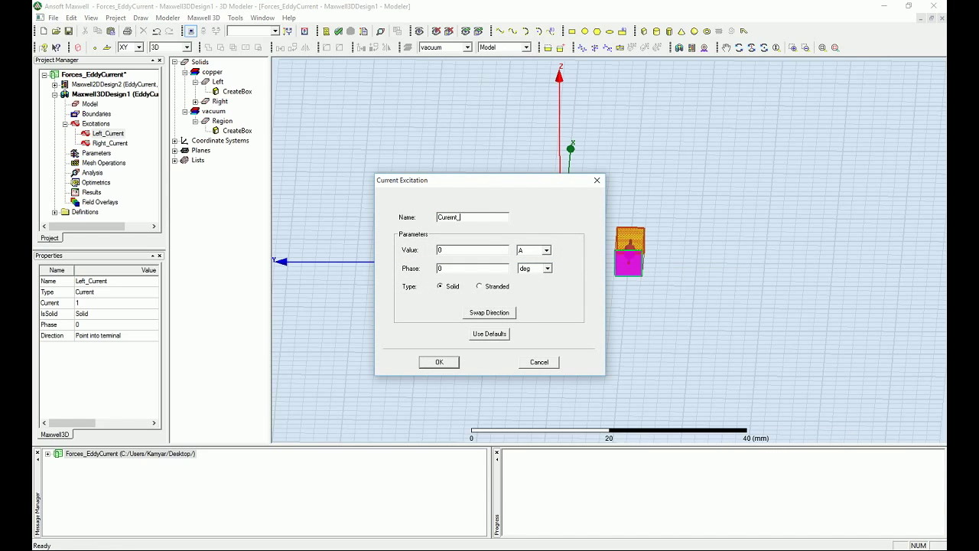
type("left_out")
key("Tab")
type("1")
left_click(485, 313)
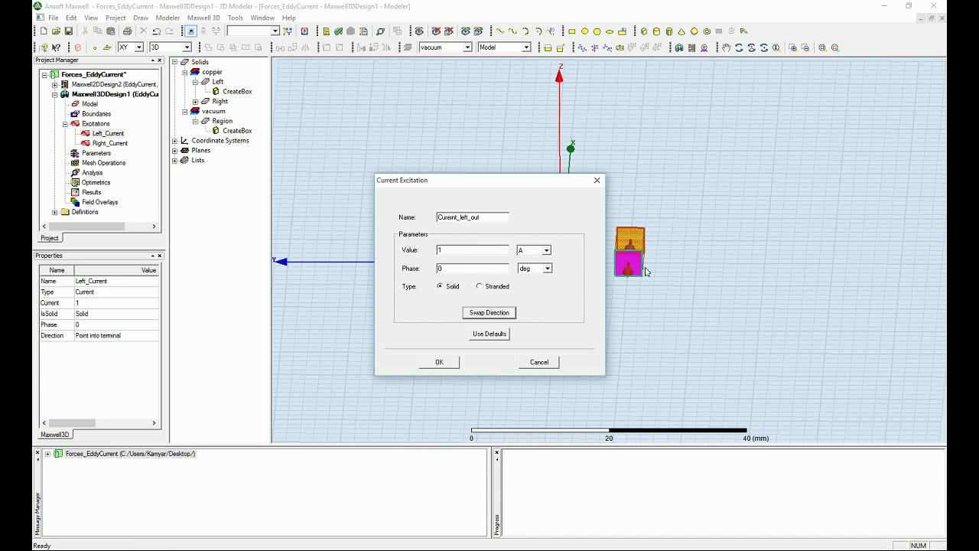
left_click(434, 366)
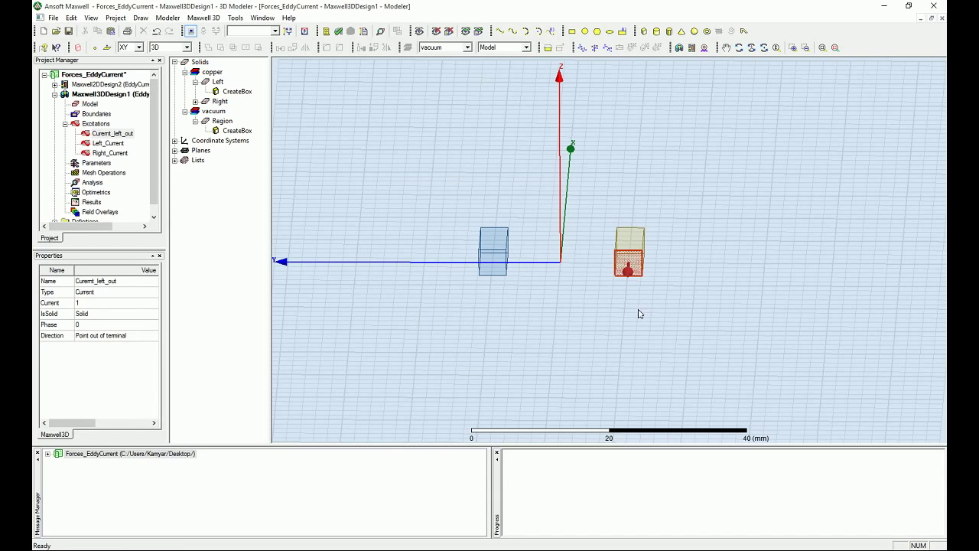
left_click(110, 145)
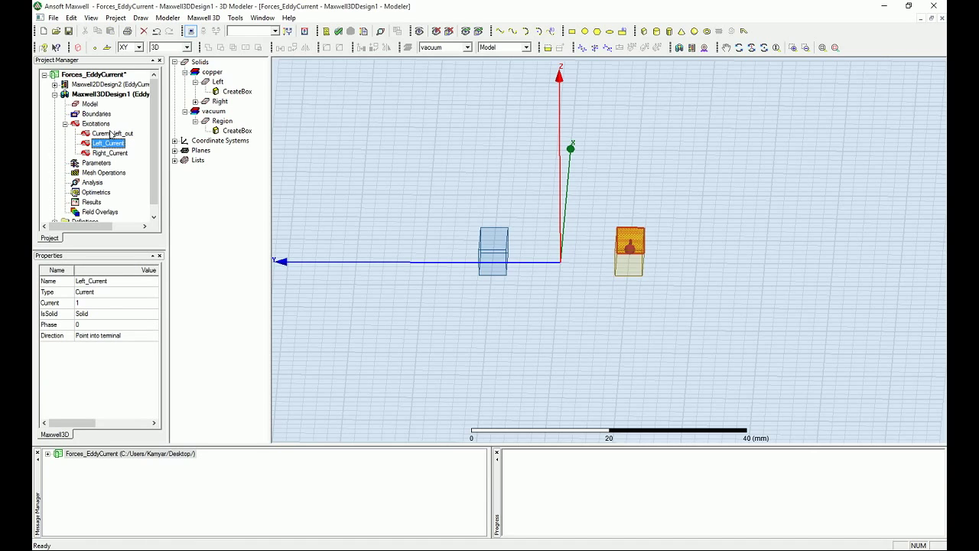
- Assign a 1 A current excitation named Current_Right_out to the Right conductor's opposite end face, with 0 deg phase and direction pointing out of the terminal
left_click(111, 134)
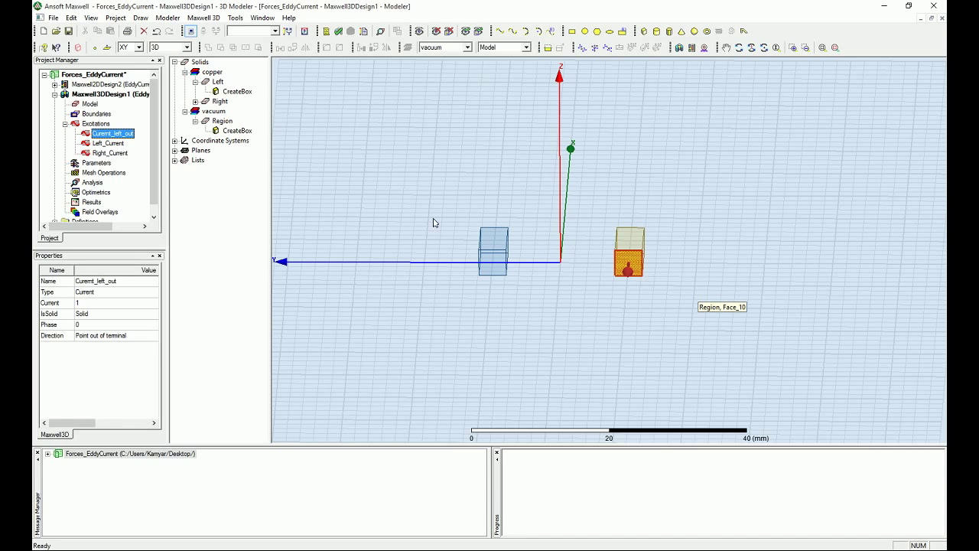
left_click(503, 264)
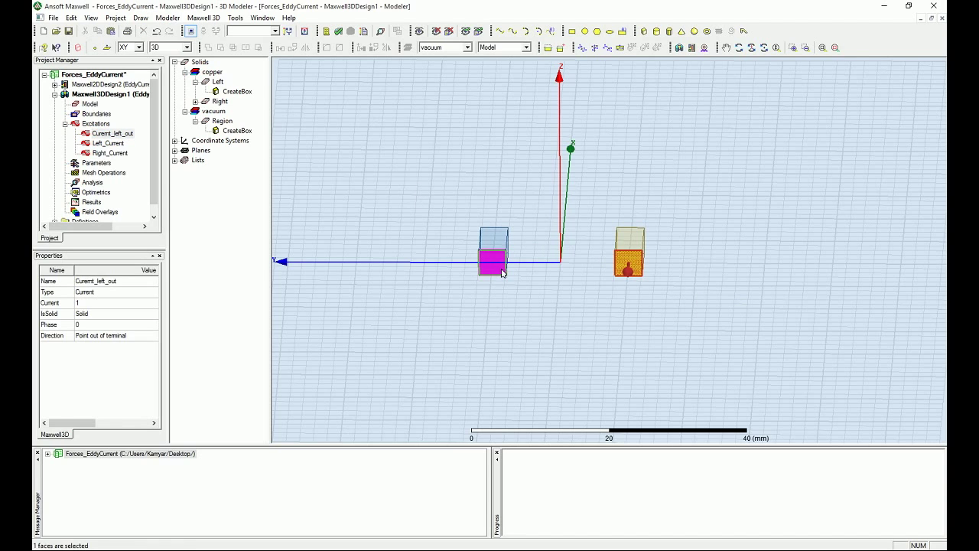
right_click(503, 264)
mouse_move(572, 456)
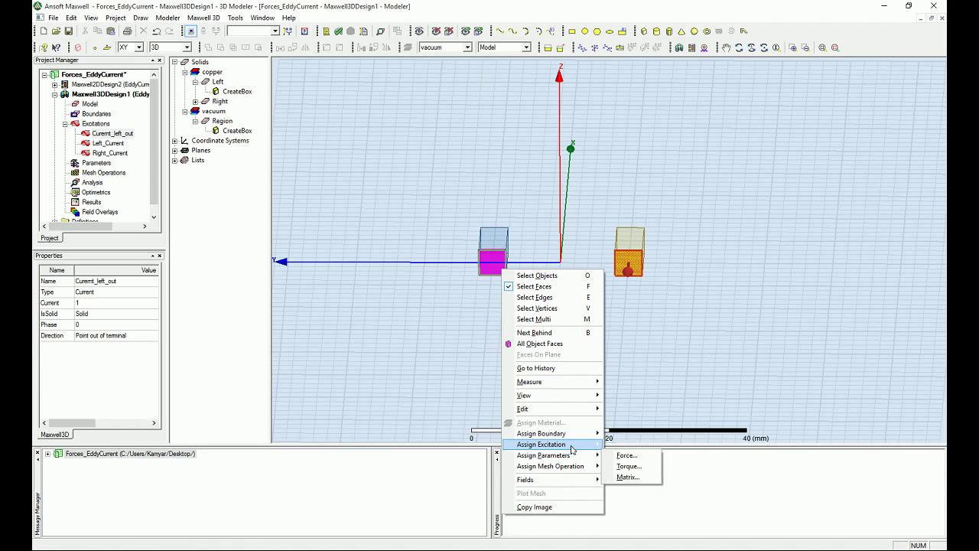
left_click(629, 464)
key("Tab")
type("1")
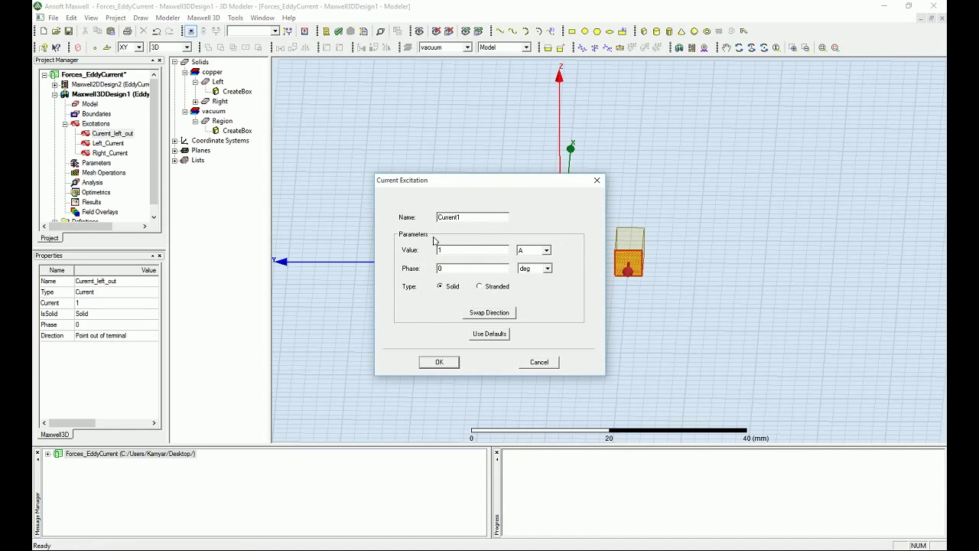
double_click(462, 217)
type("Current_Right_out")
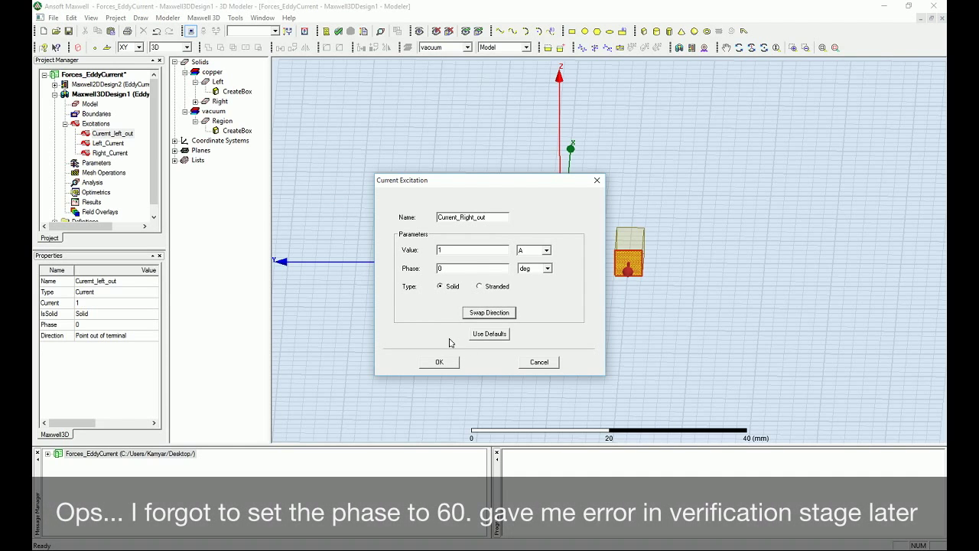
left_click(446, 361)
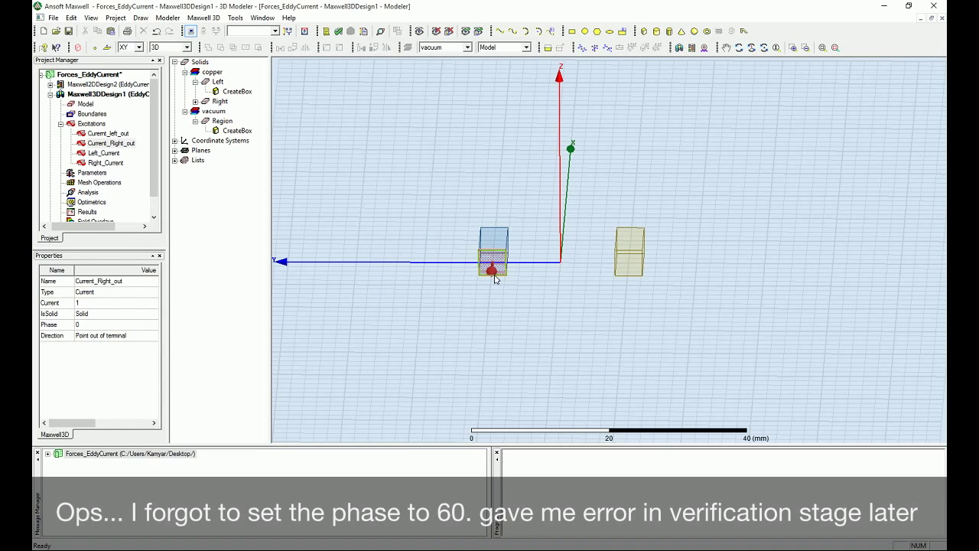
- Disable displacement current for the Left and Right conductors in the eddy effect settings, keeping their eddy effect enabled
left_click(763, 48)
left_click_drag(555, 255, 756, 208)
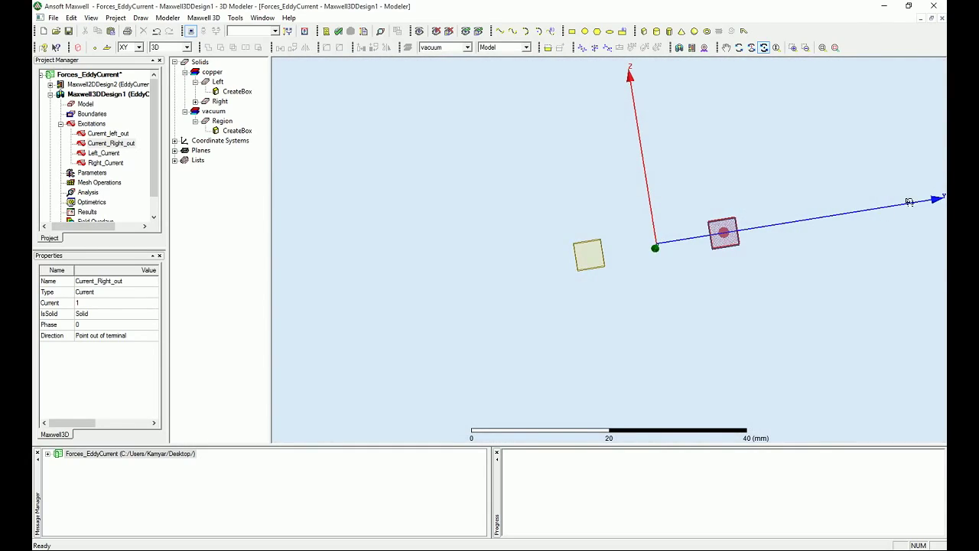
left_click_drag(932, 201, 923, 237)
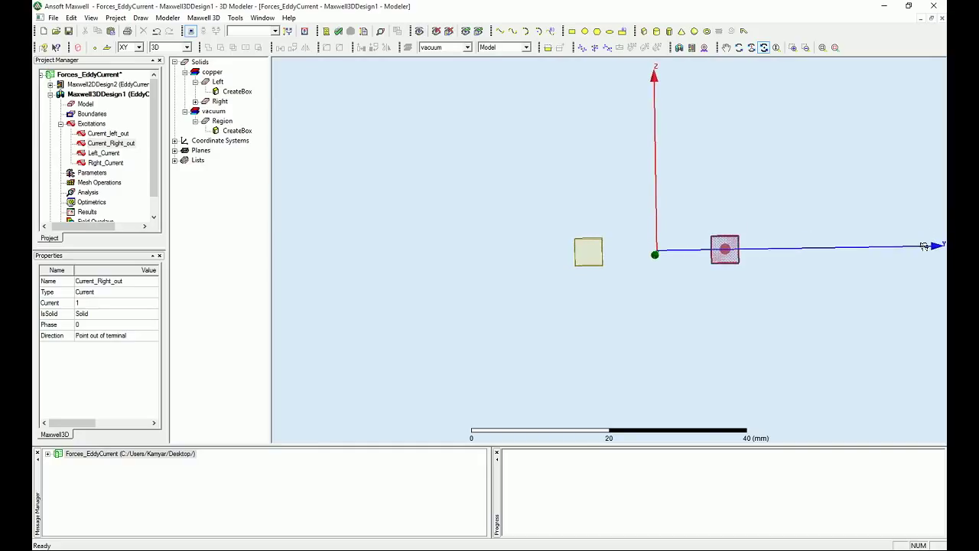
scroll(848, 262, "down", 5)
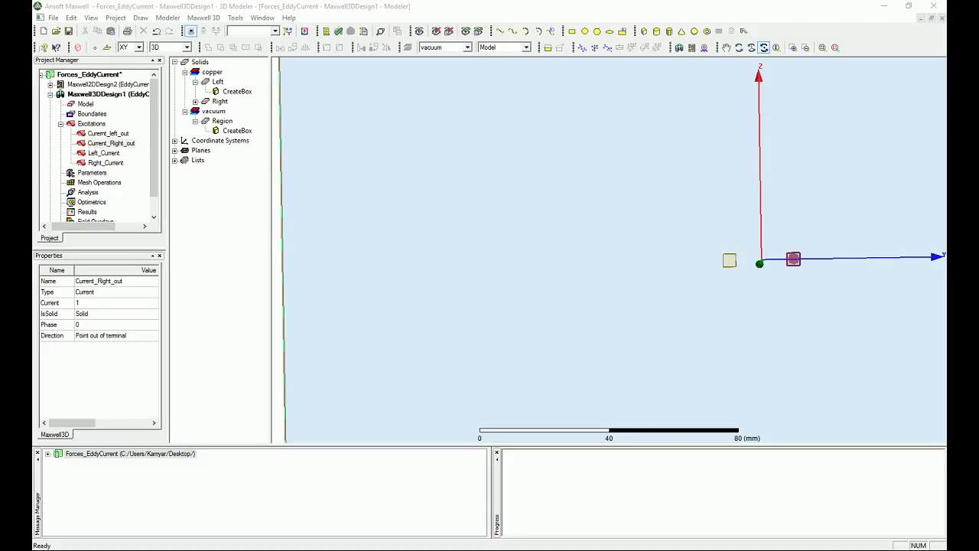
left_click(331, 10)
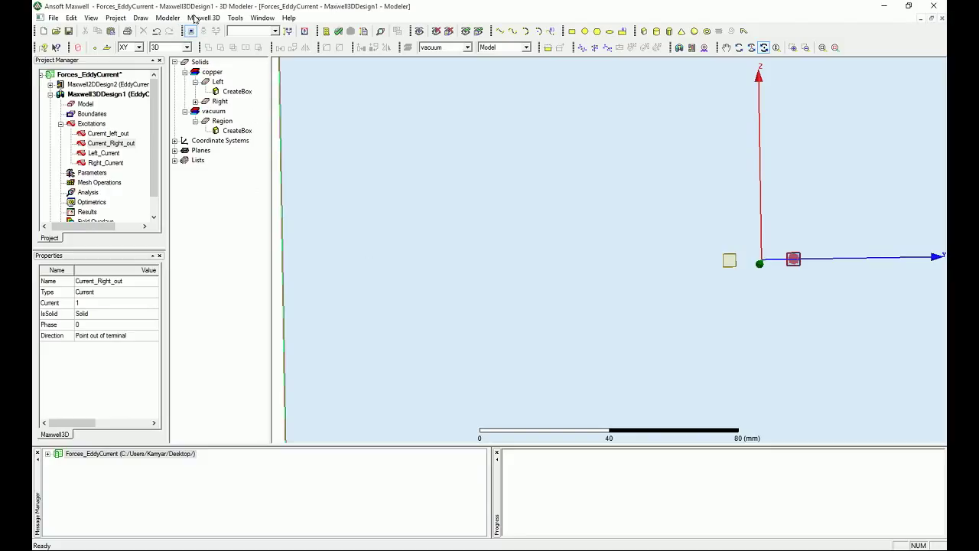
left_click(194, 19)
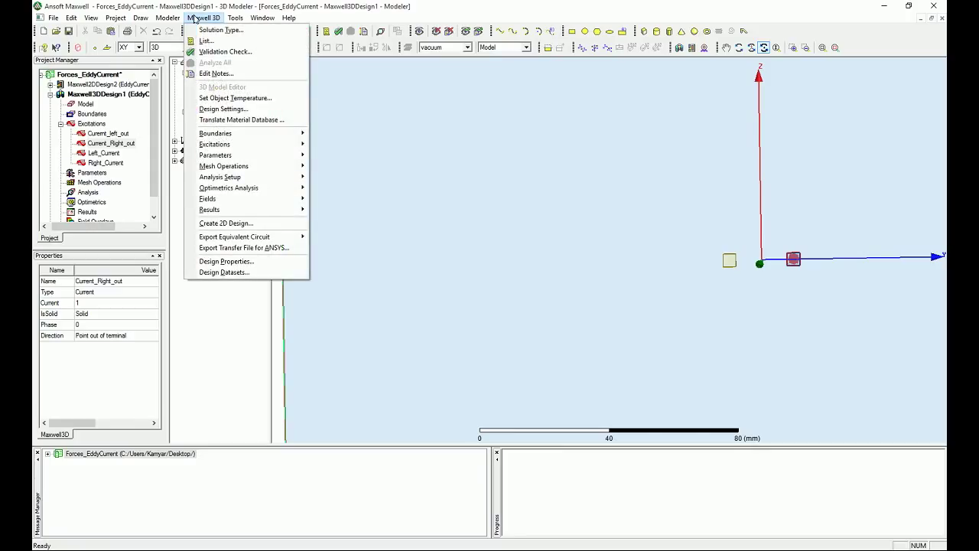
mouse_move(241, 147)
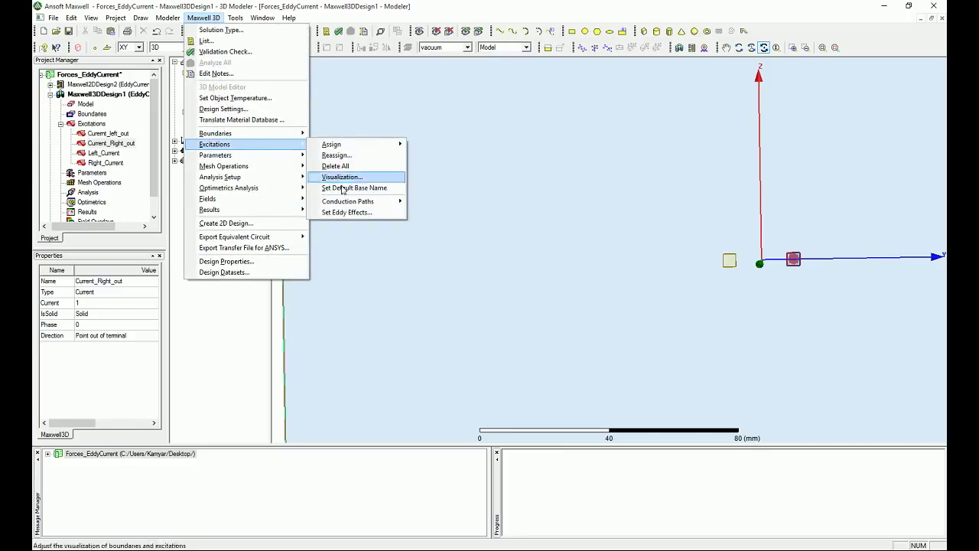
left_click(347, 217)
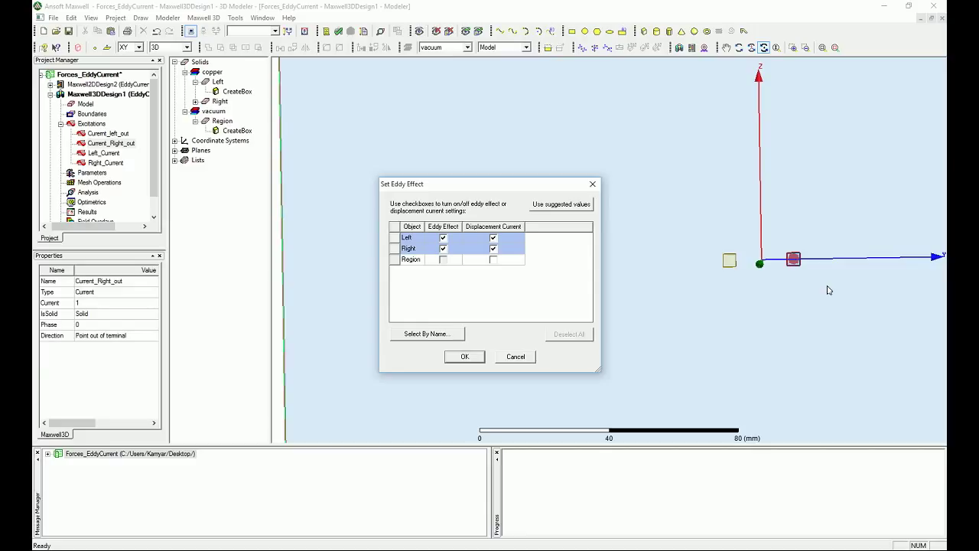
left_click(493, 238)
left_click(493, 248)
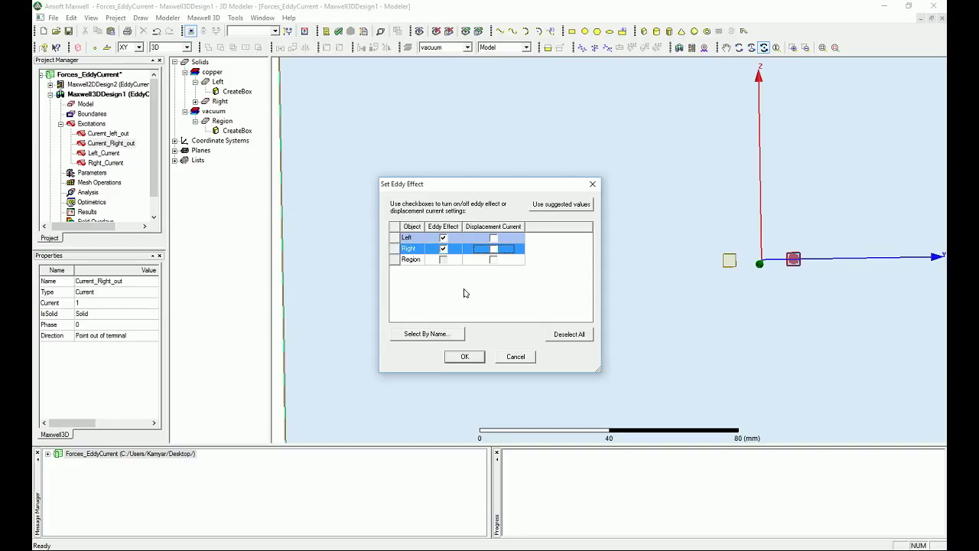
left_click(462, 356)
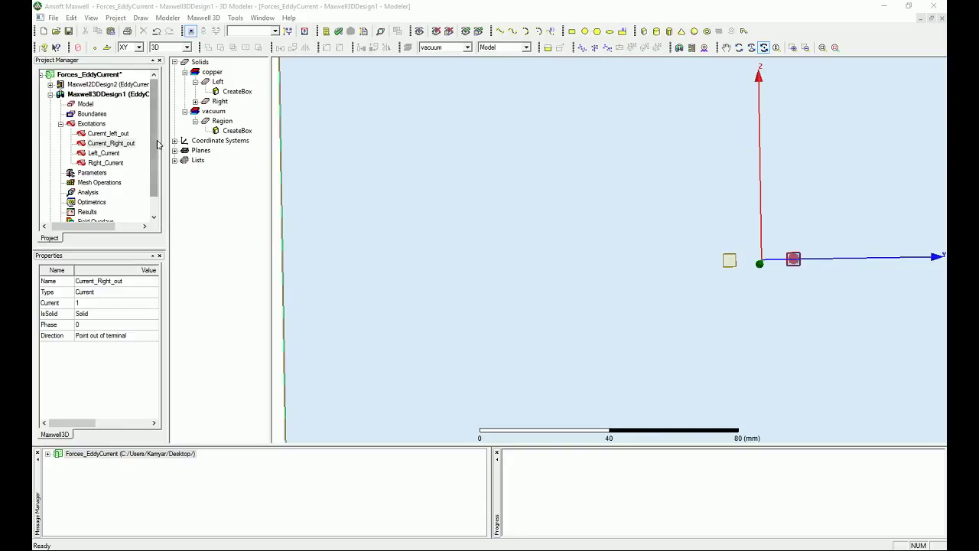
scroll(128, 177, "down", 1)
left_click(90, 155)
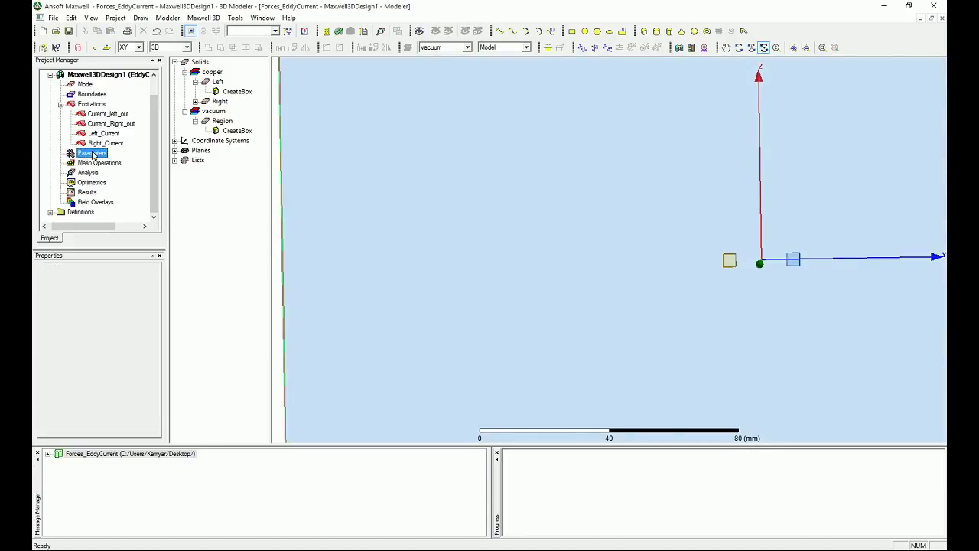
right_click(92, 154)
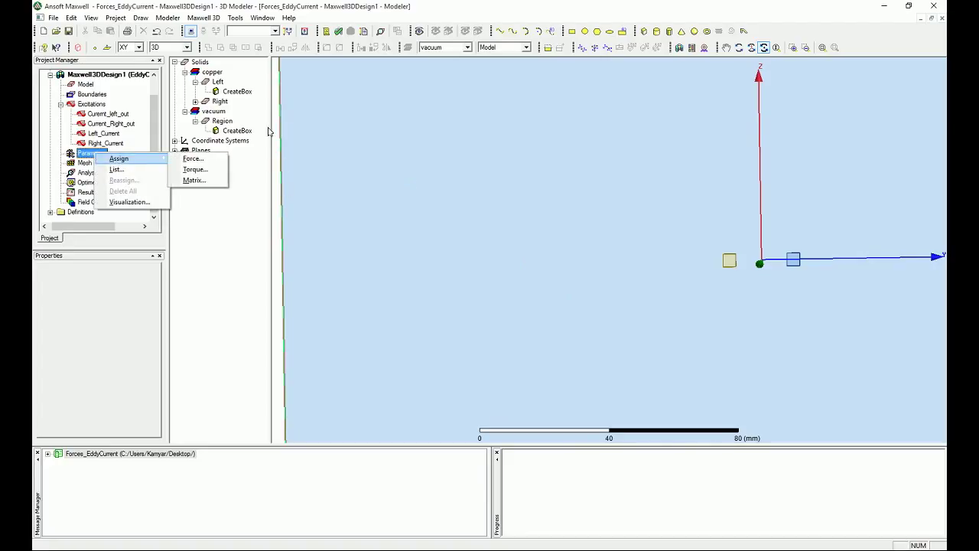
left_click(249, 104)
- Assign a Virtual force parameter named Force_ to the Left conductor
left_click(195, 81)
left_click(218, 82)
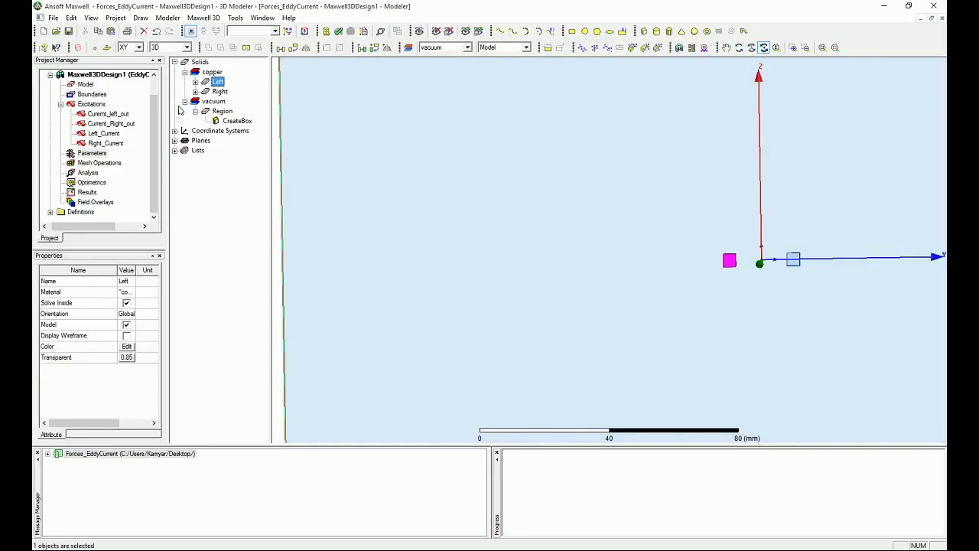
right_click(103, 154)
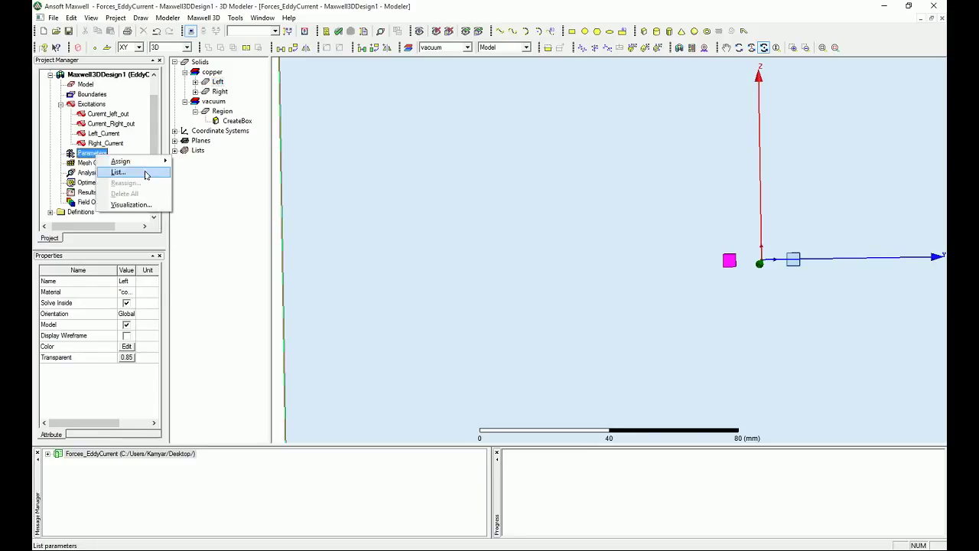
mouse_move(146, 166)
left_click(189, 163)
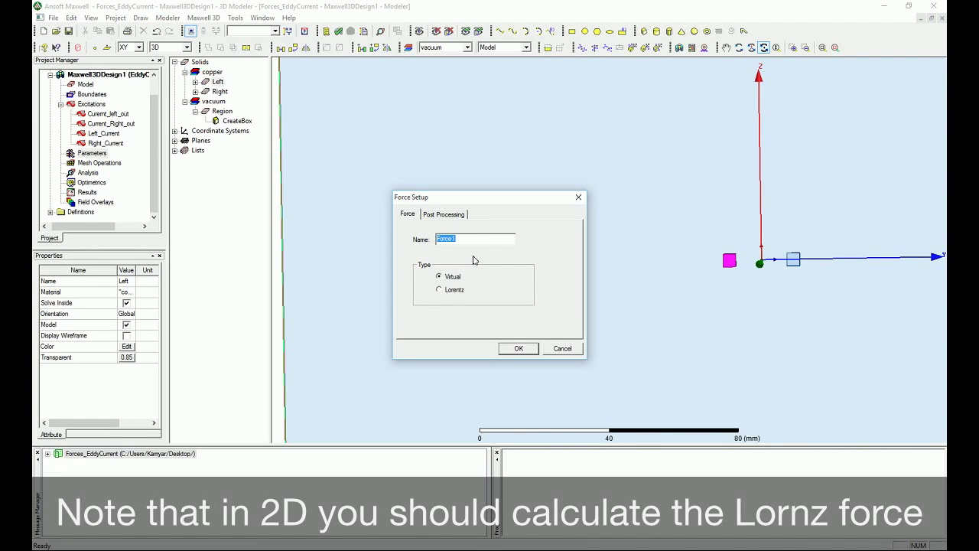
type("Force")
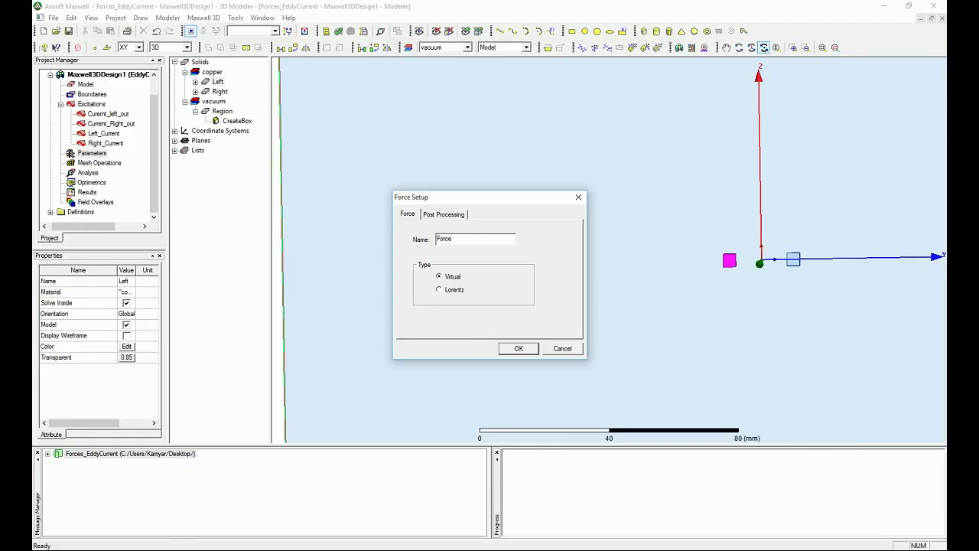
key("Return")
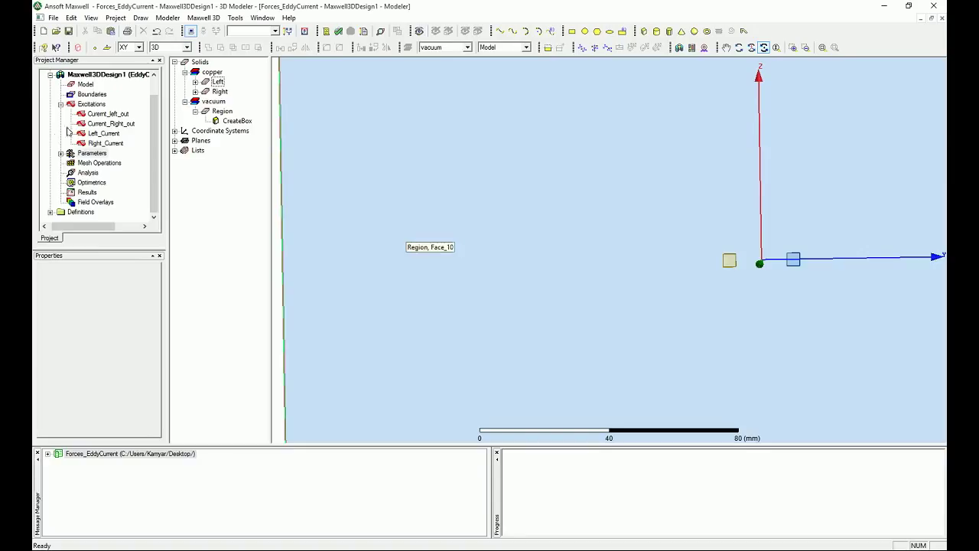
- Rename the Left conductor's virtual force parameter as Force_Virtual
left_click(61, 153)
left_click(98, 163)
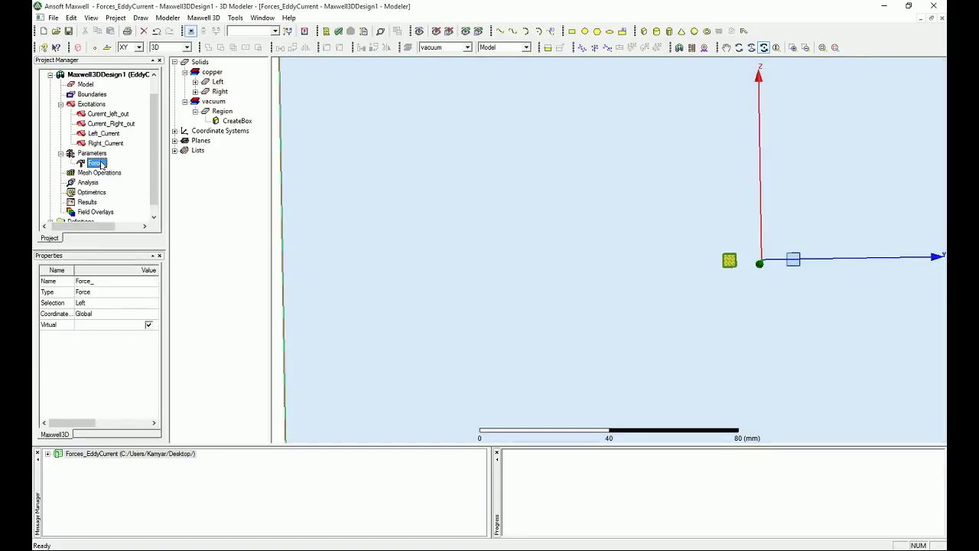
left_click(108, 281)
left_click(109, 280)
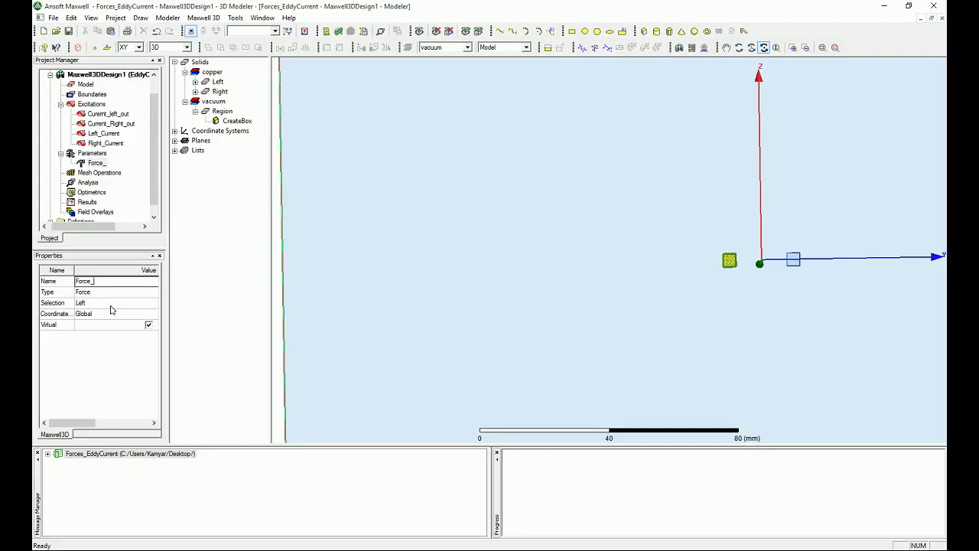
type("Virtual")
left_click(212, 343)
- Assign a second force parameter of type Lorentz, named Force_Lorentz, to the Left conductor
left_click(91, 153)
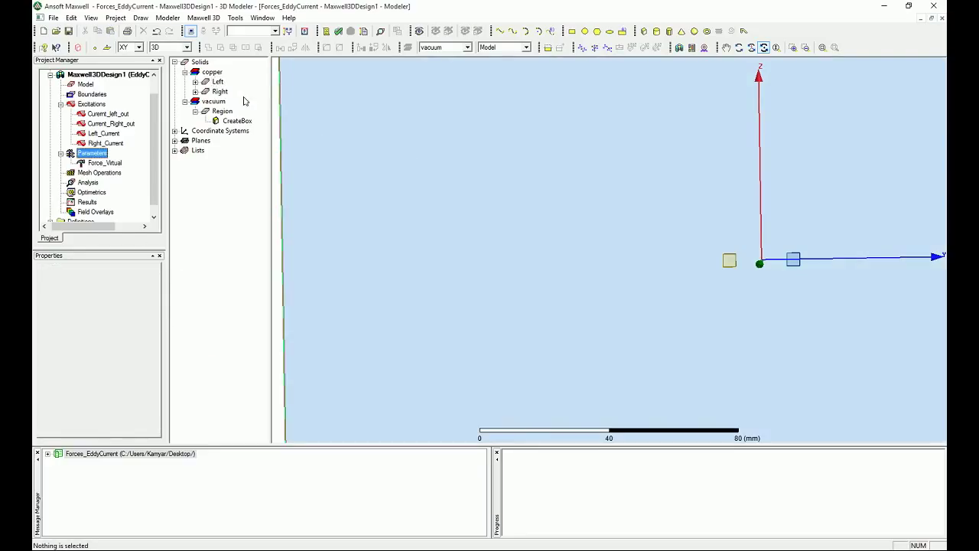
left_click(218, 82)
right_click(90, 153)
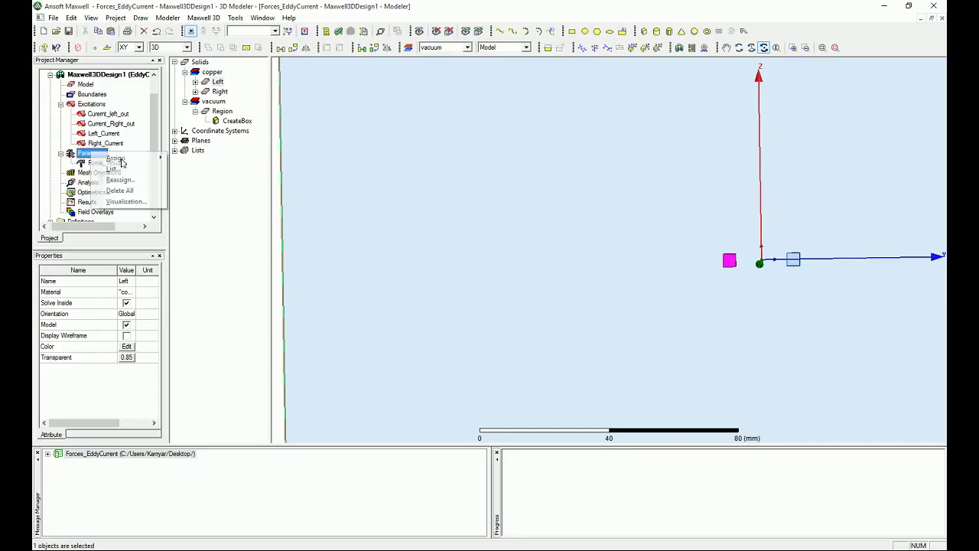
mouse_move(155, 164)
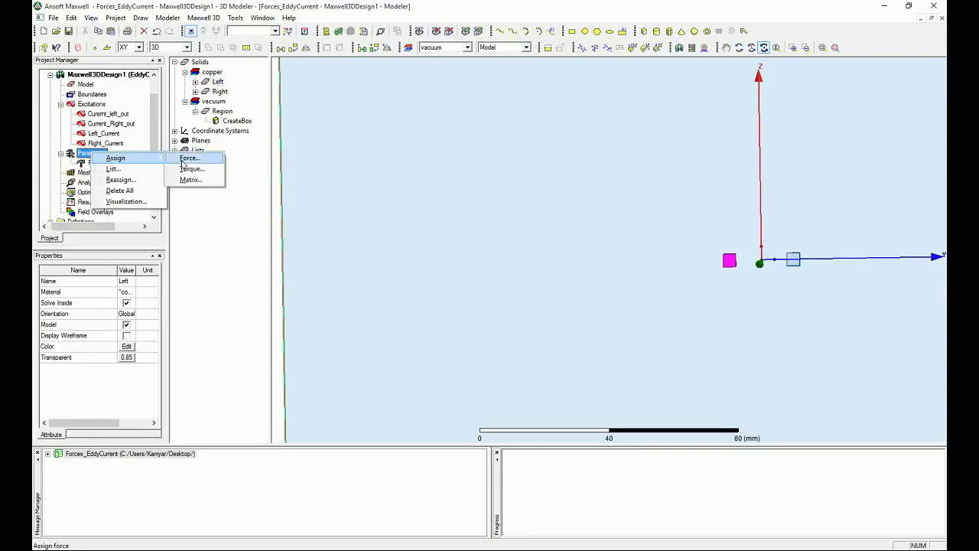
left_click(189, 158)
left_click(452, 291)
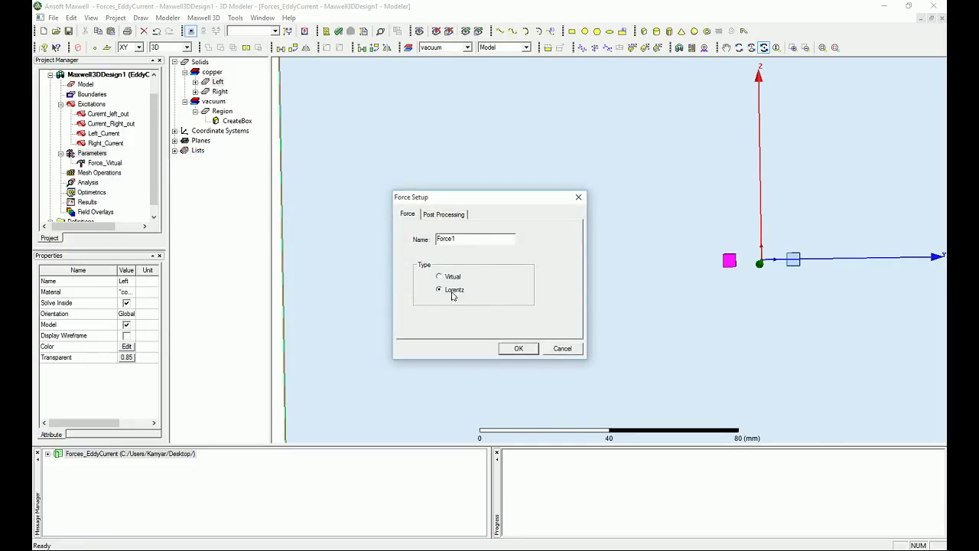
mouse_move(456, 239)
left_mouse_down()
mouse_move(436, 238)
mouse_move(463, 248)
left_mouse_up()
type("_Lorentz")
left_click(518, 348)
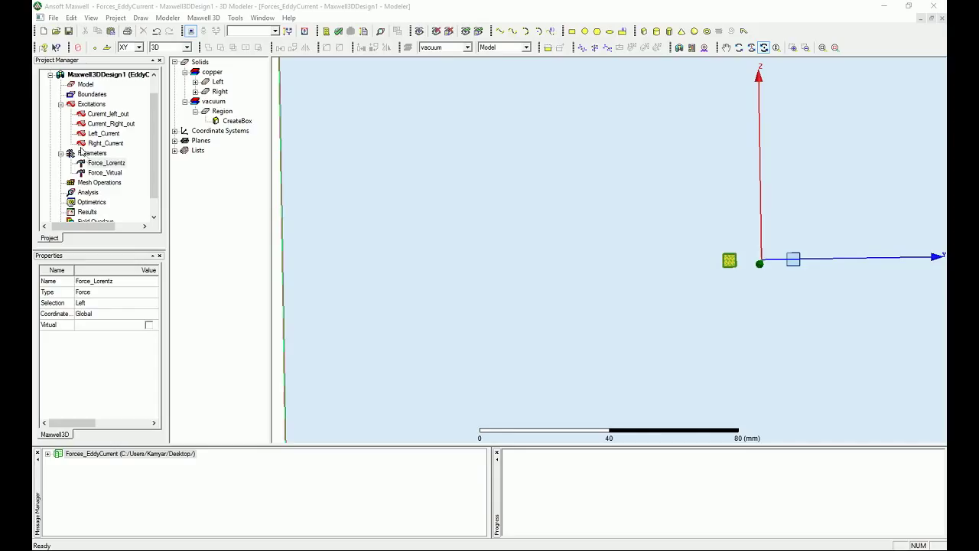
- Add a solution setup with a maximum of 20 passes, 0.01 percent error and an adaptive frequency of 100 kHz
right_click(90, 193)
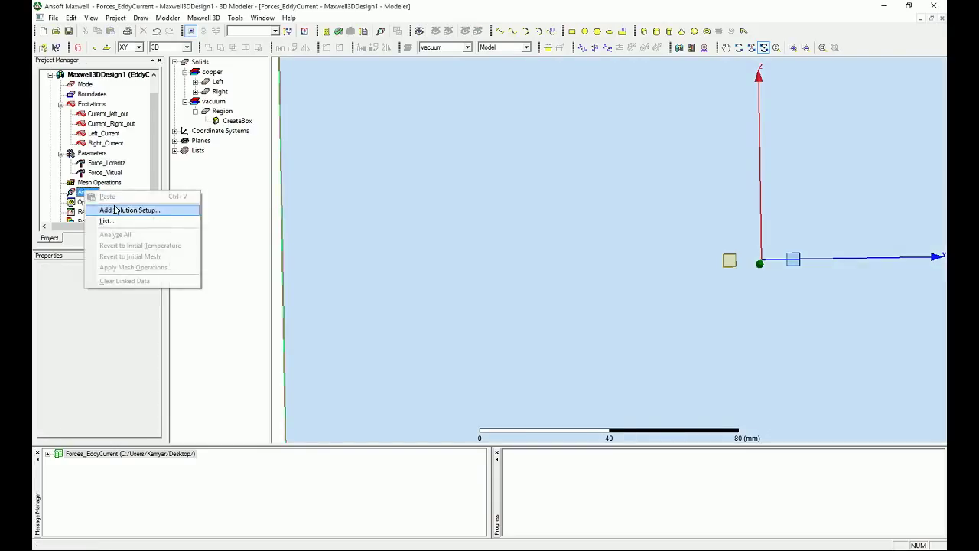
left_click(130, 210)
key("Tab")
type("02")
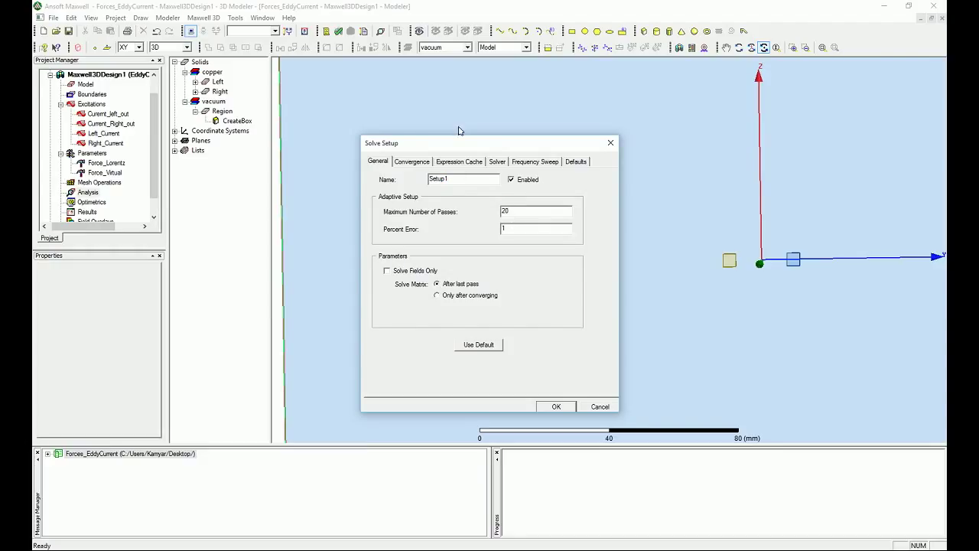
key("Tab")
type("0.01")
left_click(495, 161)
type("100")
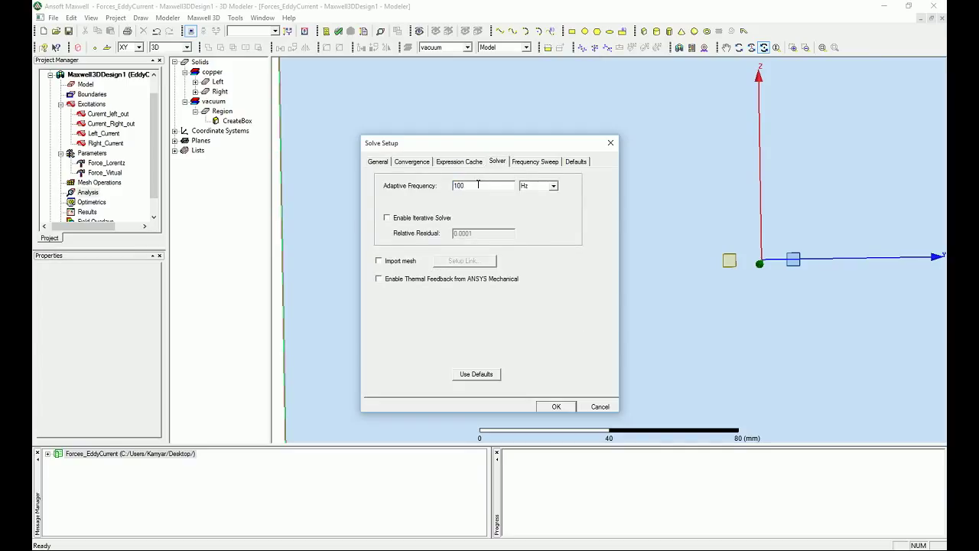
left_click(553, 186)
left_click(539, 202)
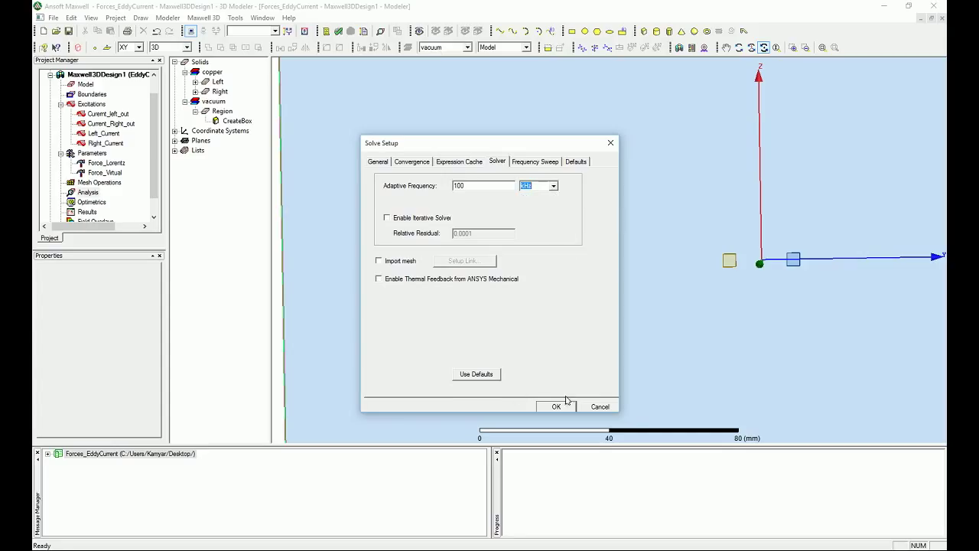
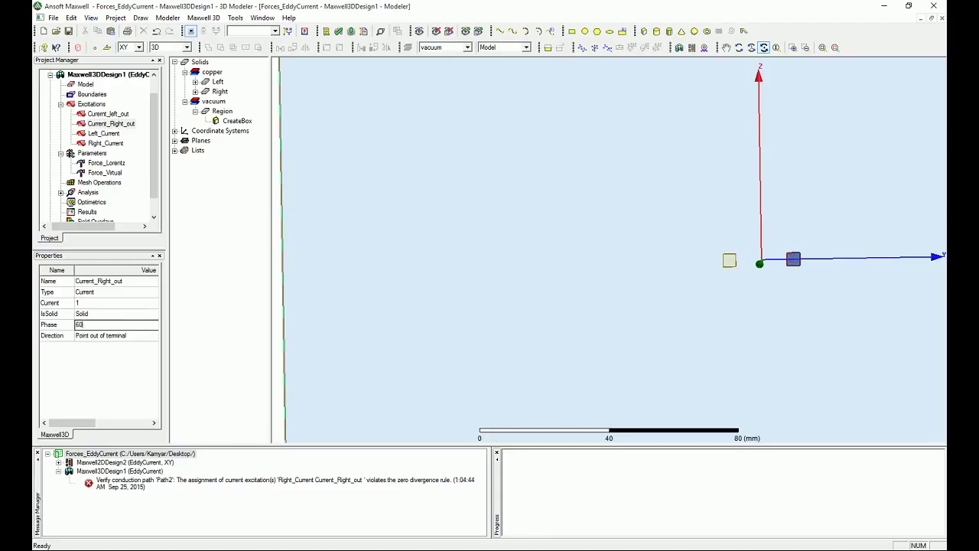
- Set the Current_Right_out excitation's phase to 60 and run a validation check on Maxwell3DDesign1
left_click(114, 328)
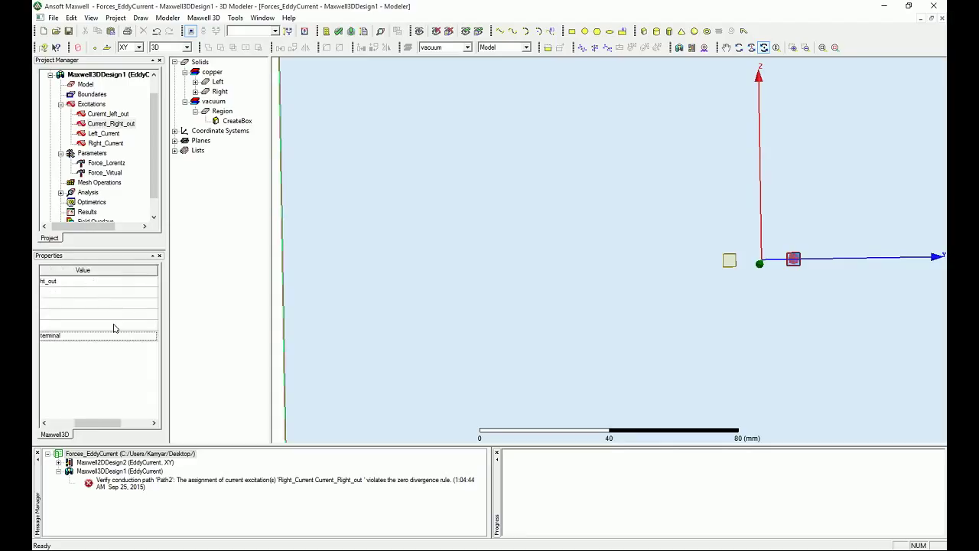
left_click(69, 422)
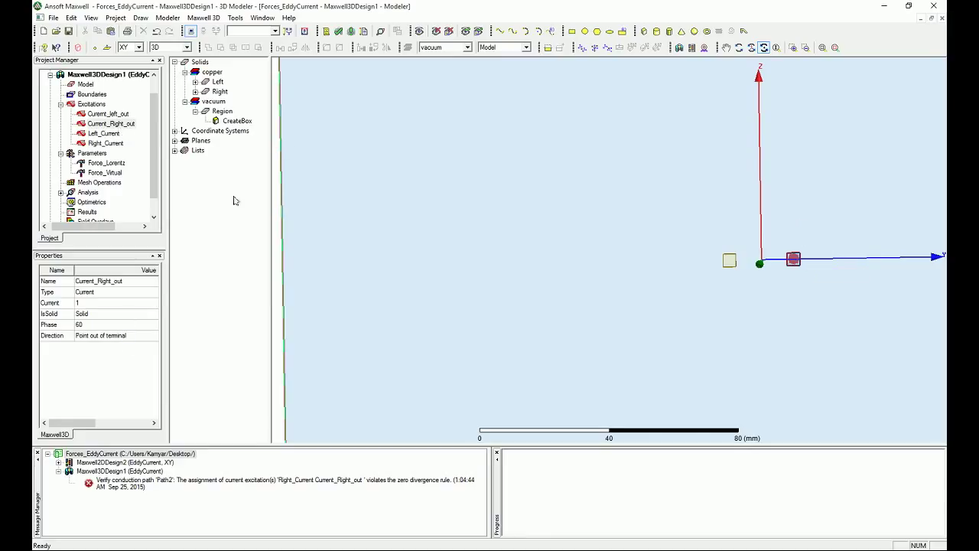
left_click(338, 30)
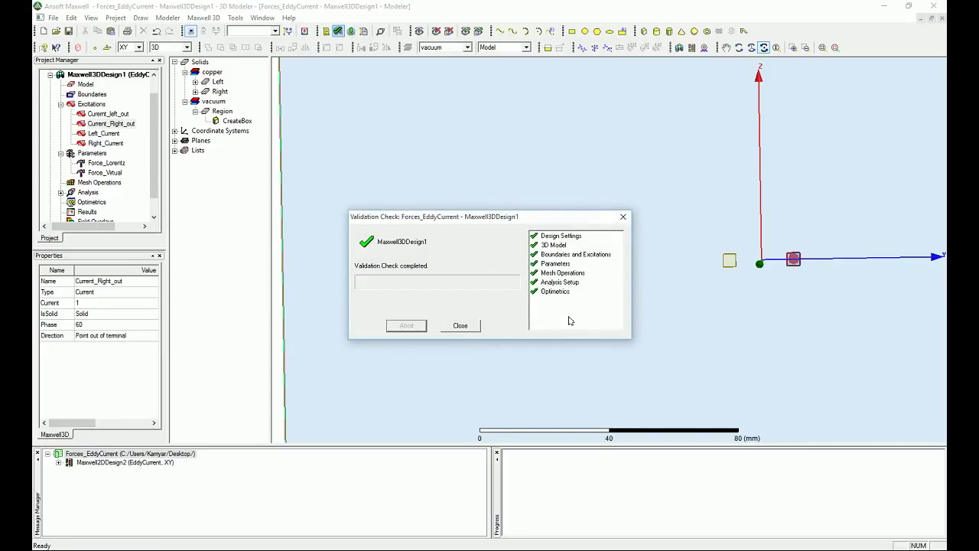
left_click(461, 326)
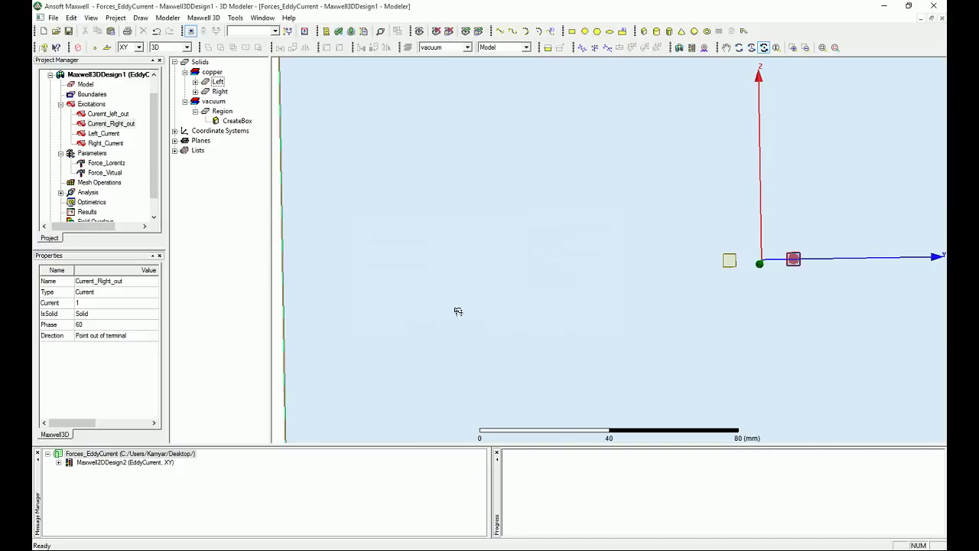